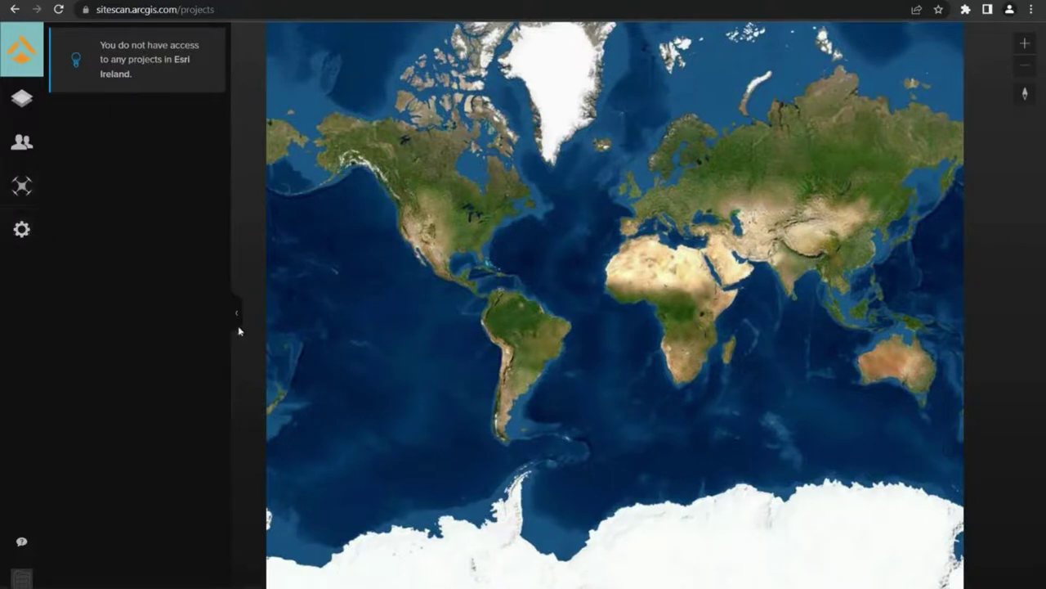
# - Search all projects for 'q' and open the Quarry Consulting project
pyautogui.scroll(2, 639, 183)
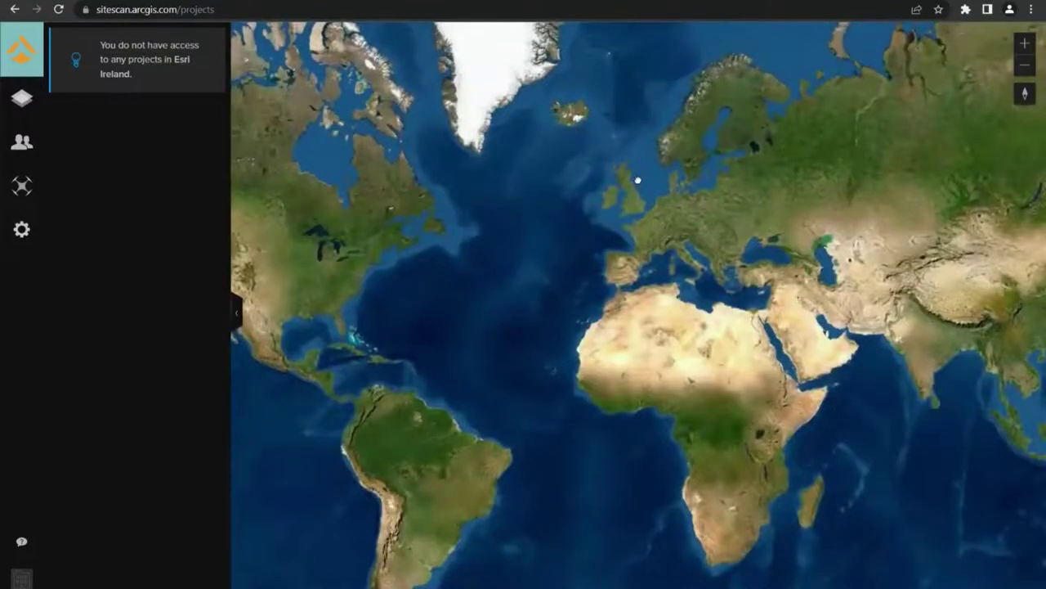
pyautogui.scroll(3, 638, 180)
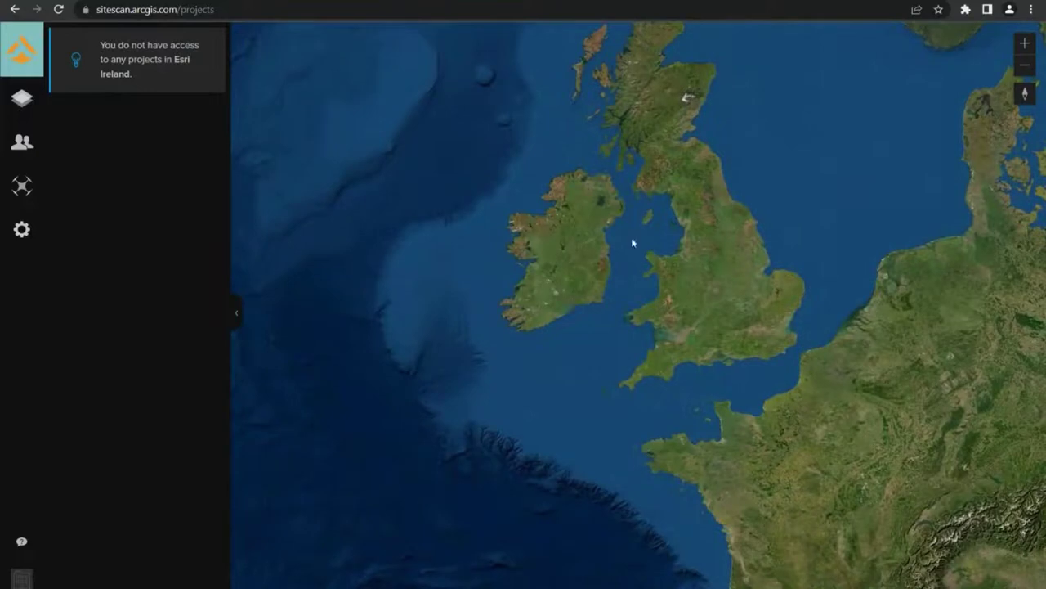
pyautogui.click(31, 114)
pyautogui.click(191, 154)
pyautogui.write('q')
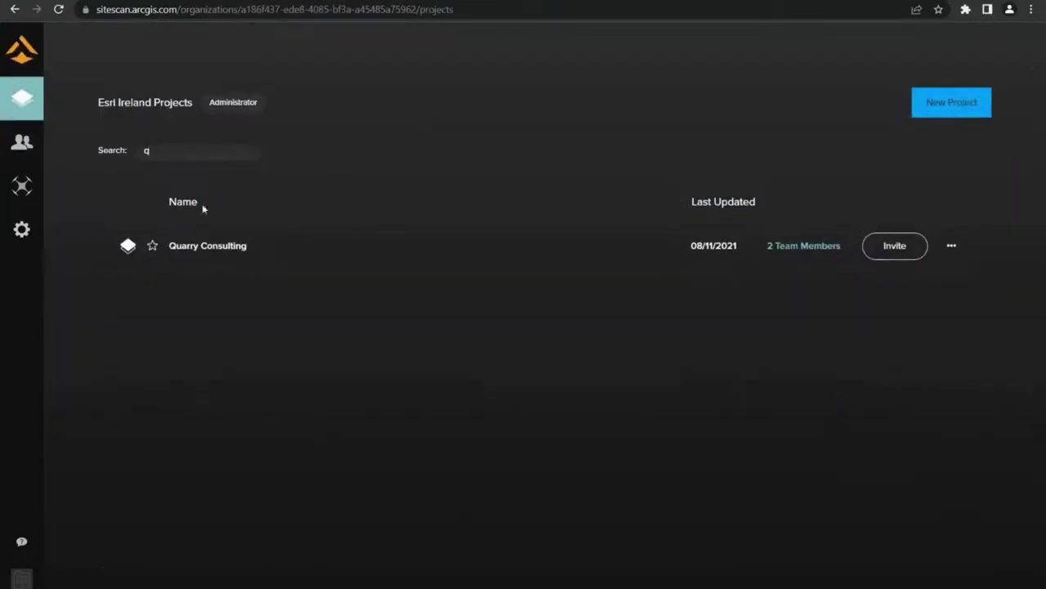
pyautogui.click(212, 245)
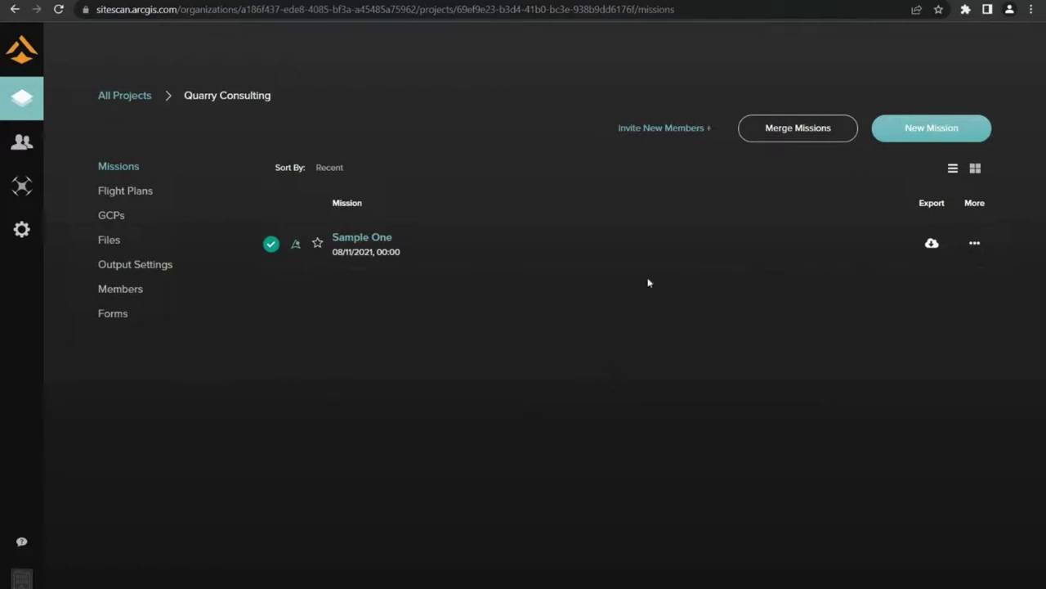
# - Invite two team members to Quarry Consulting, then open the Sample One mission
pyautogui.click(679, 133)
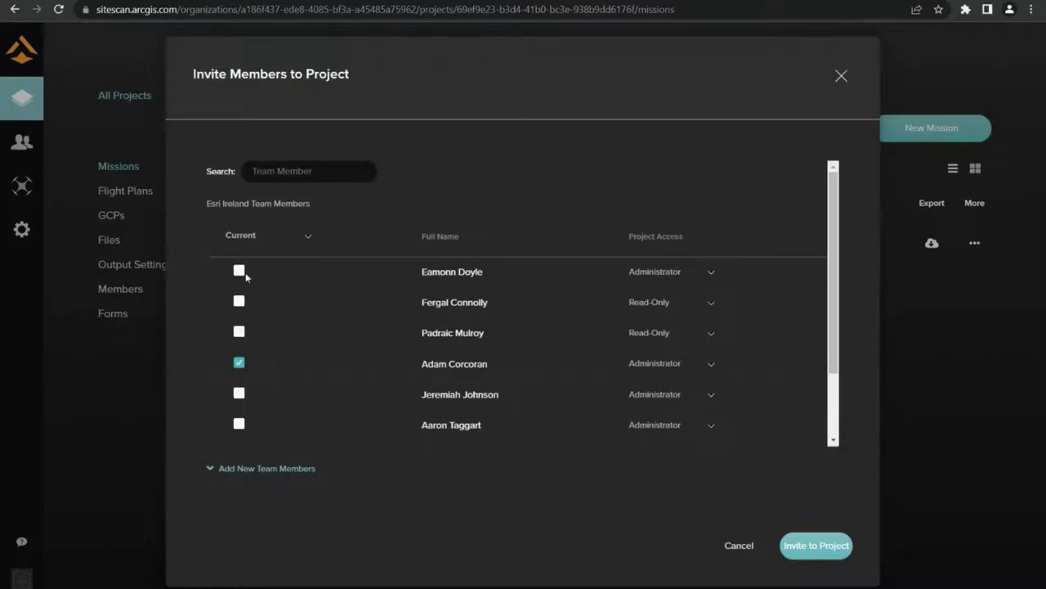
pyautogui.click(239, 424)
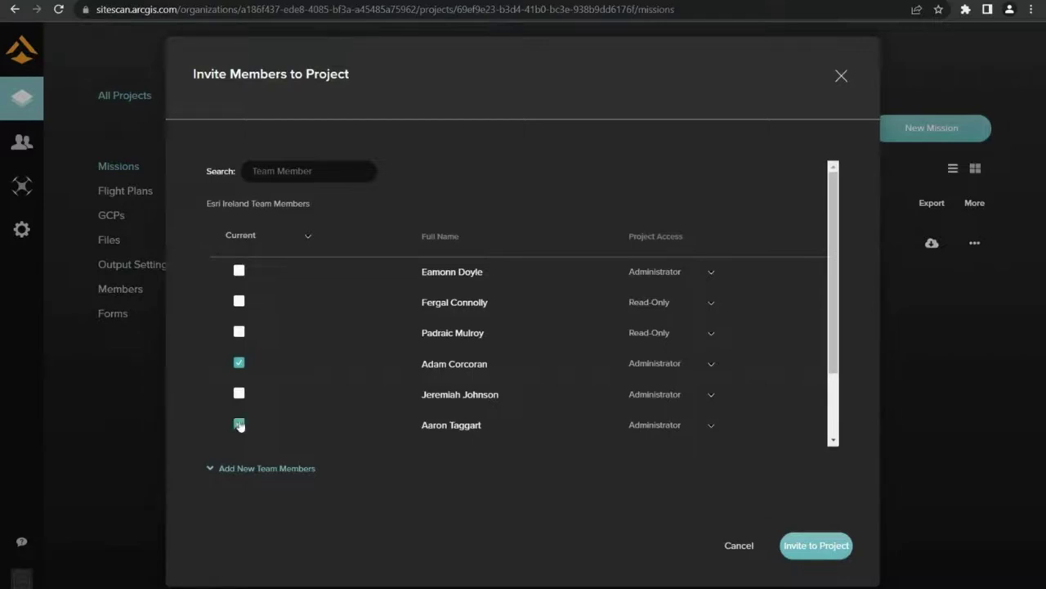
pyautogui.click(242, 272)
pyautogui.click(783, 555)
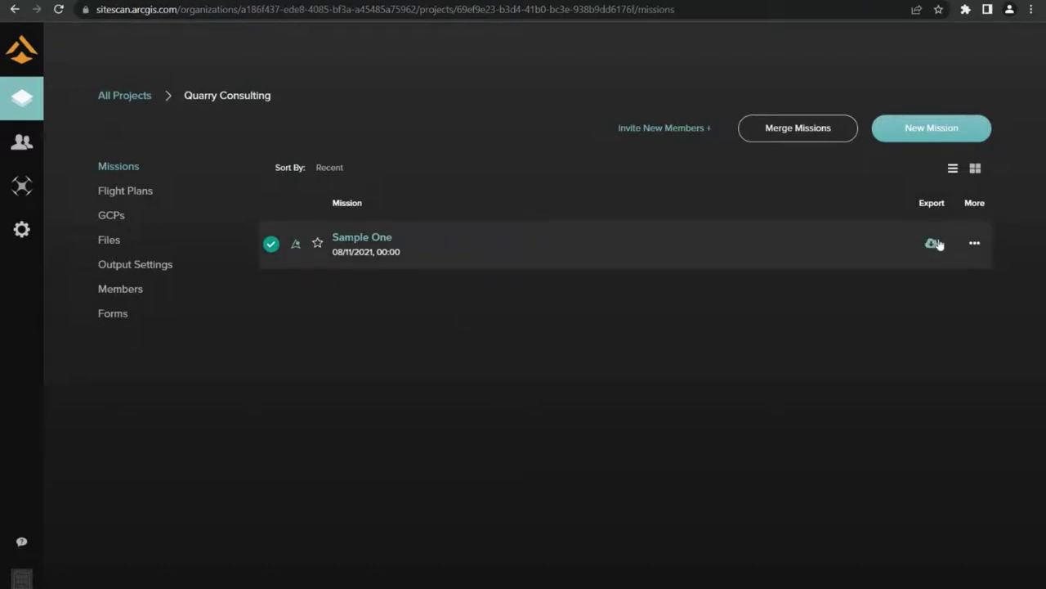
pyautogui.click(374, 247)
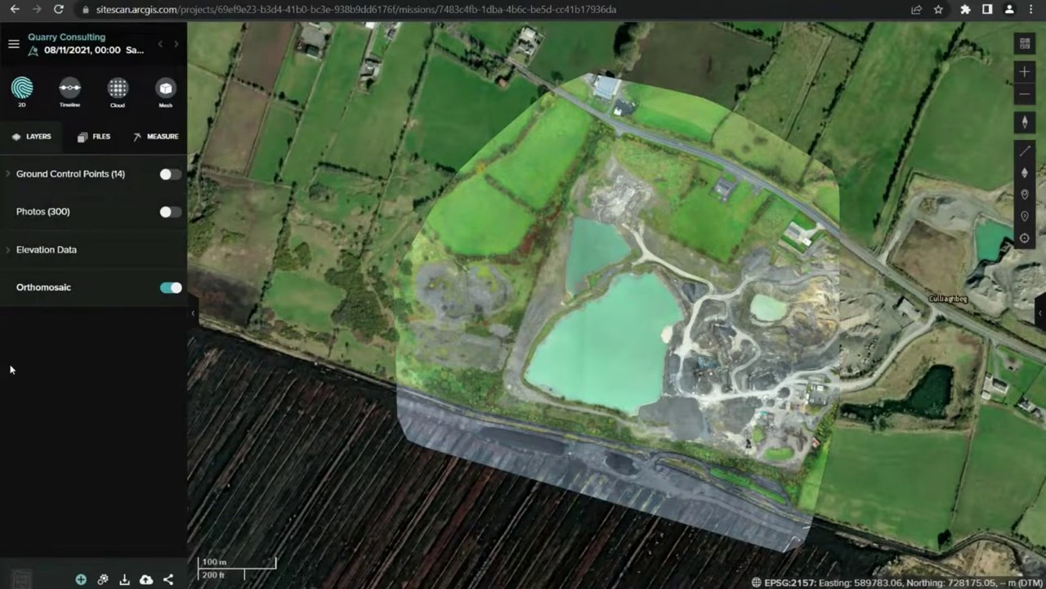
# - Check ground control points, preview the drone photo over the upper pond, then hide photos
pyautogui.click(165, 174)
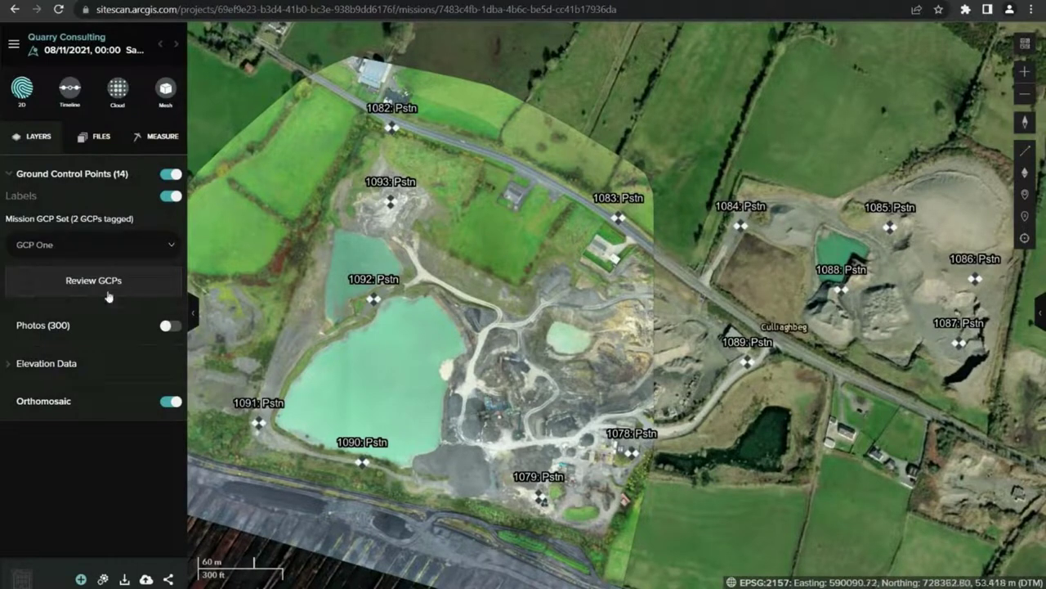
pyautogui.click(169, 175)
pyautogui.click(167, 211)
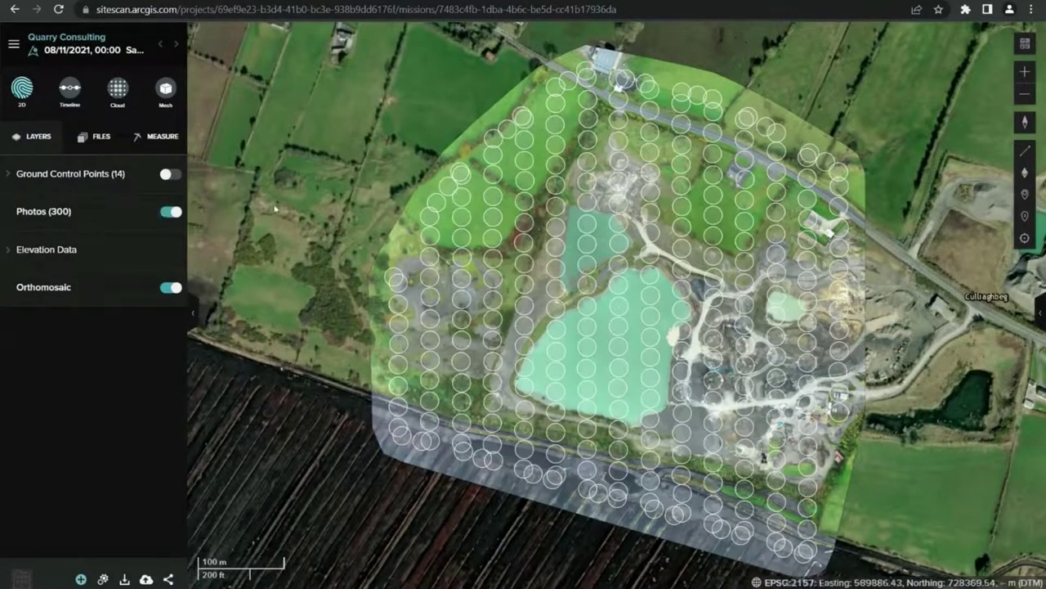
pyautogui.click(583, 246)
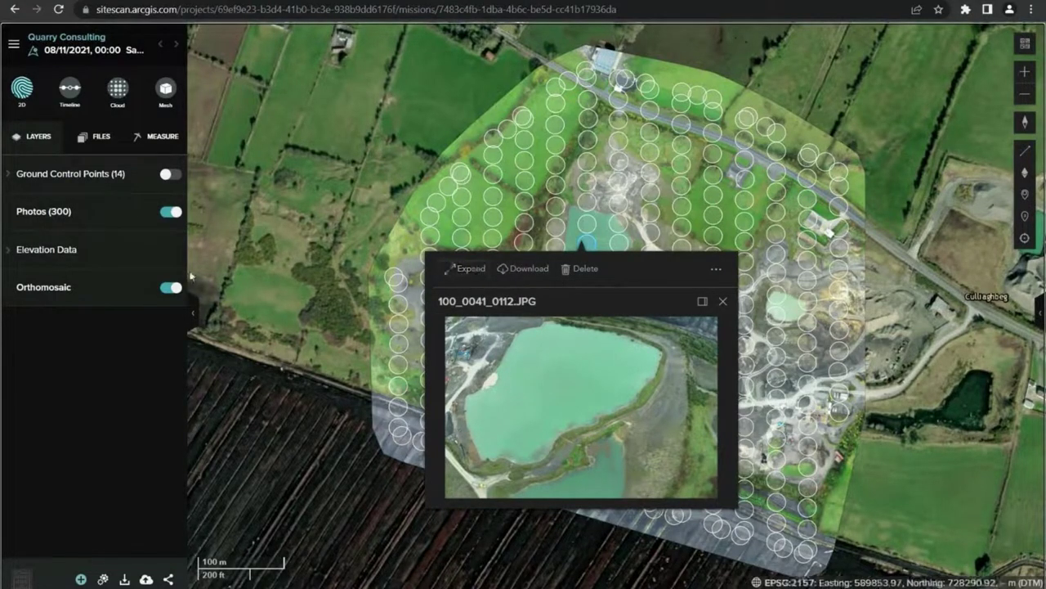
pyautogui.click(137, 211)
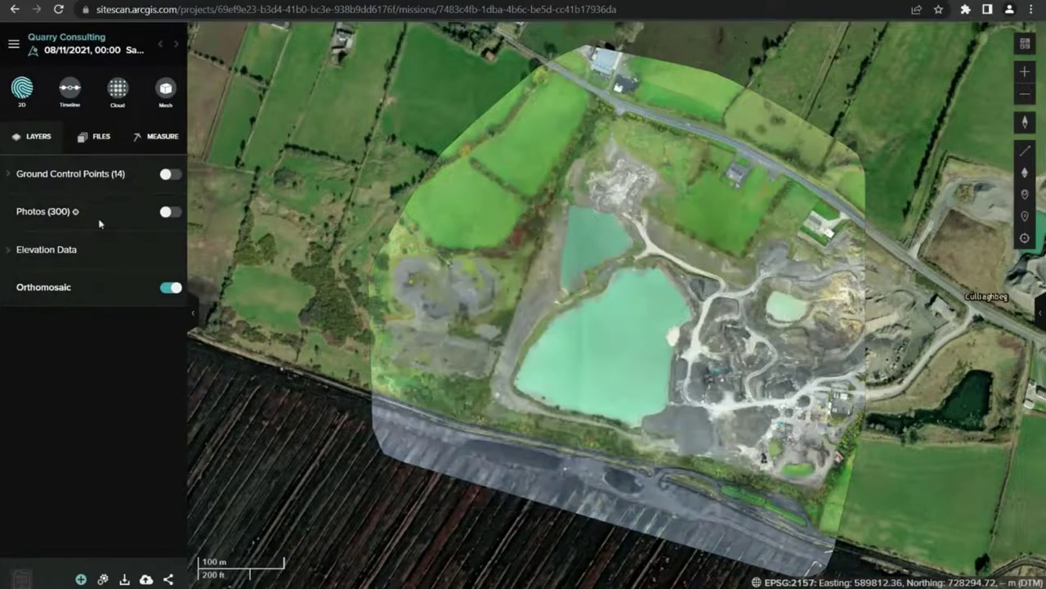
pyautogui.click(7, 249)
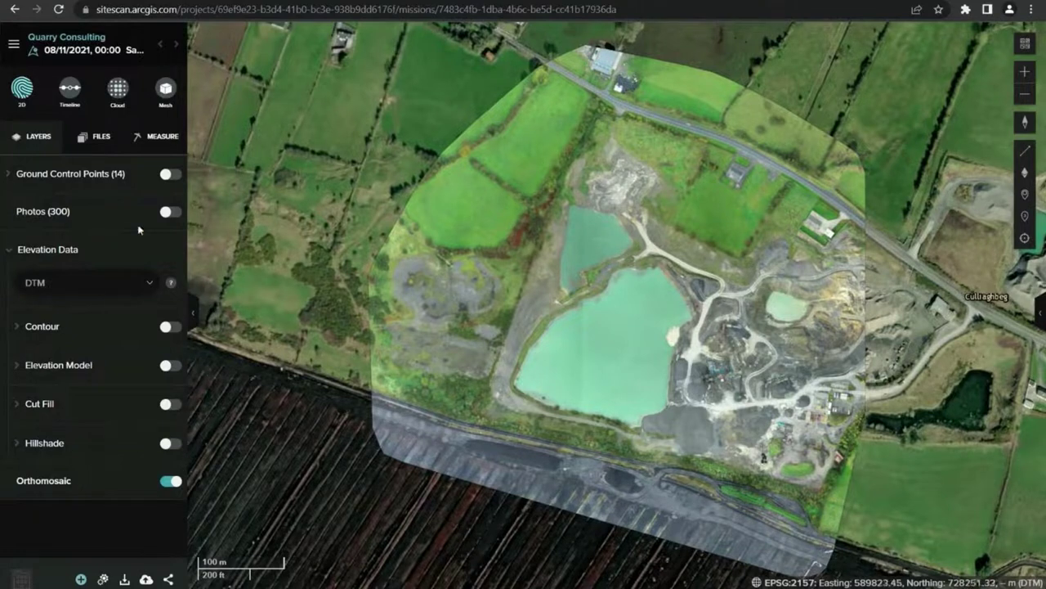
pyautogui.click(33, 282)
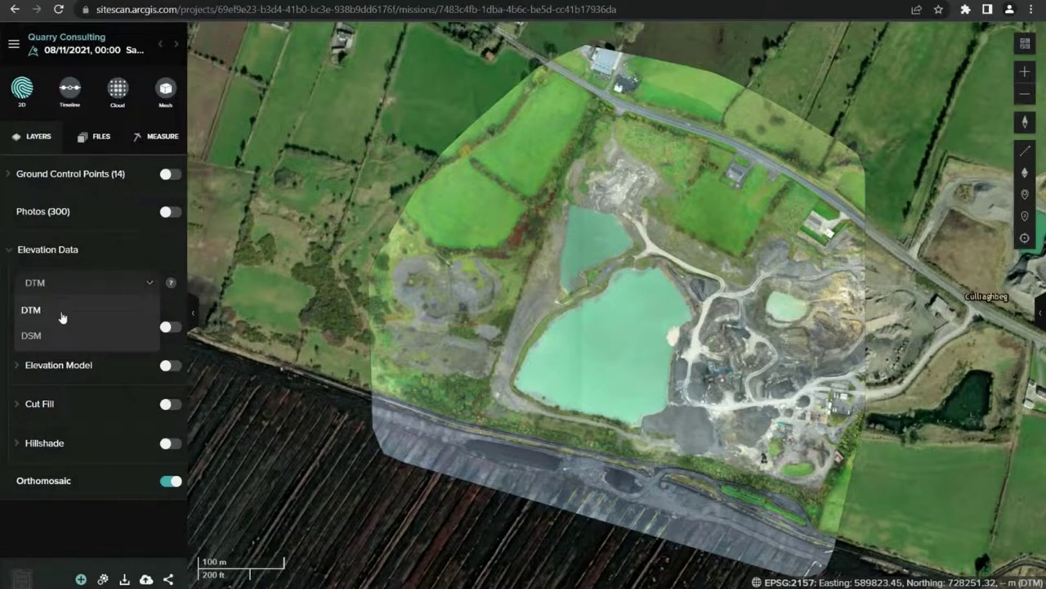
pyautogui.click(86, 289)
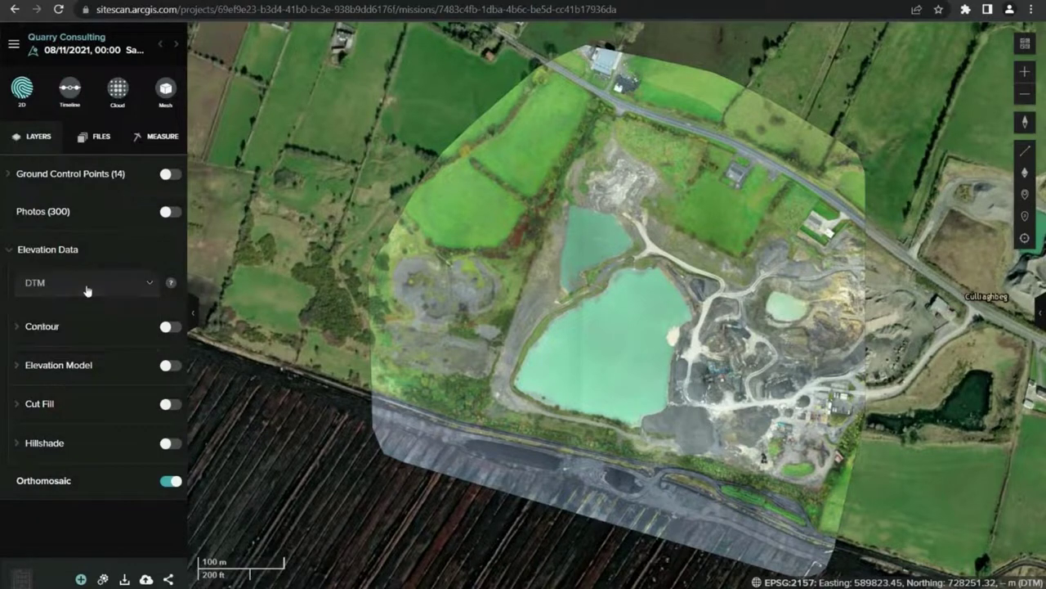
pyautogui.click(17, 330)
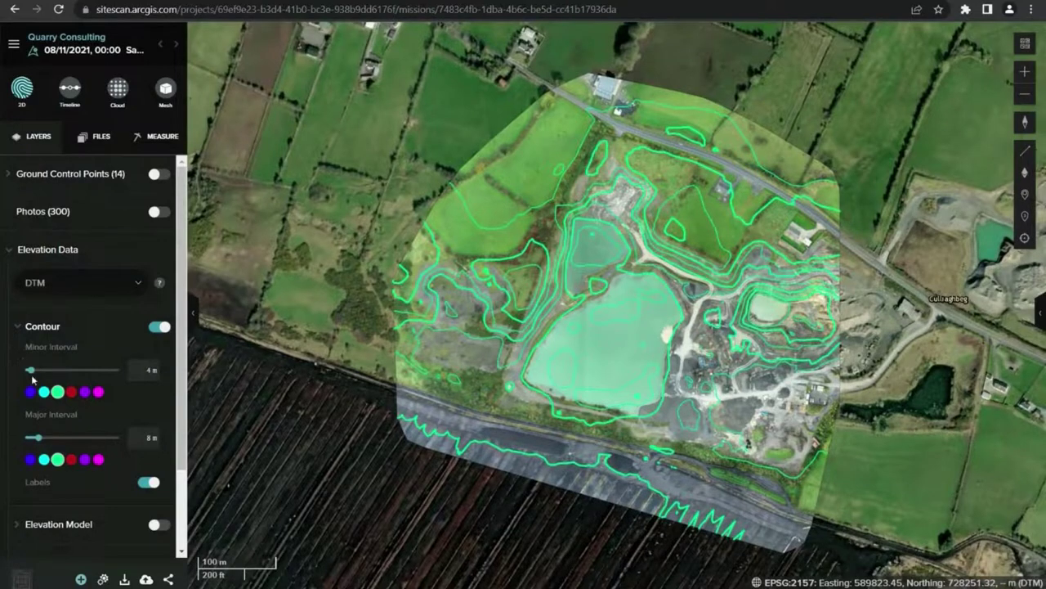
pyautogui.click(30, 371)
pyautogui.moveTo(30, 370); pyautogui.dragTo(33, 369)
pyautogui.click(38, 437)
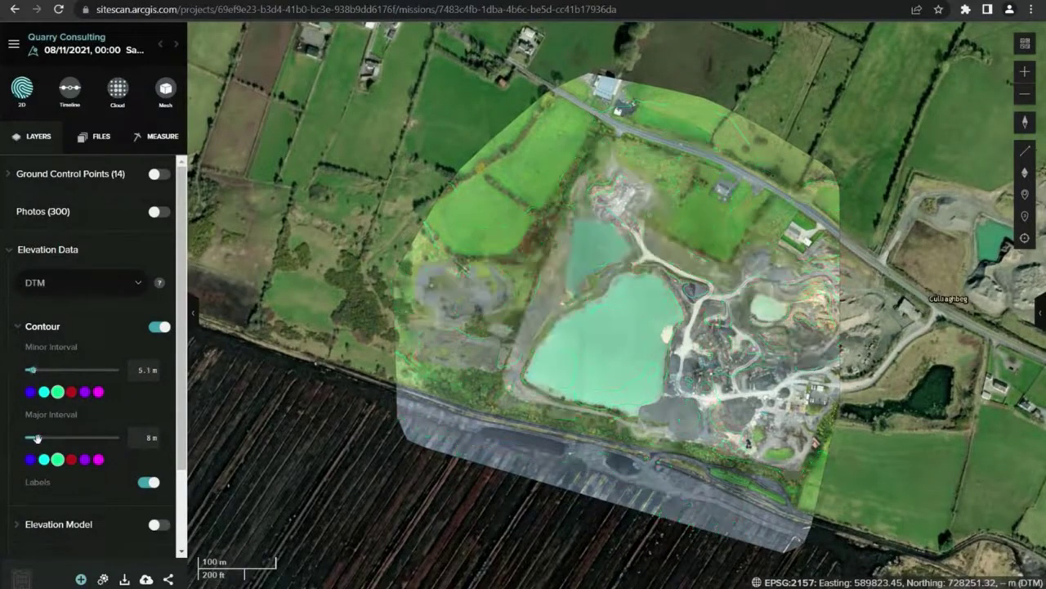
pyautogui.moveTo(37, 438); pyautogui.dragTo(41, 437)
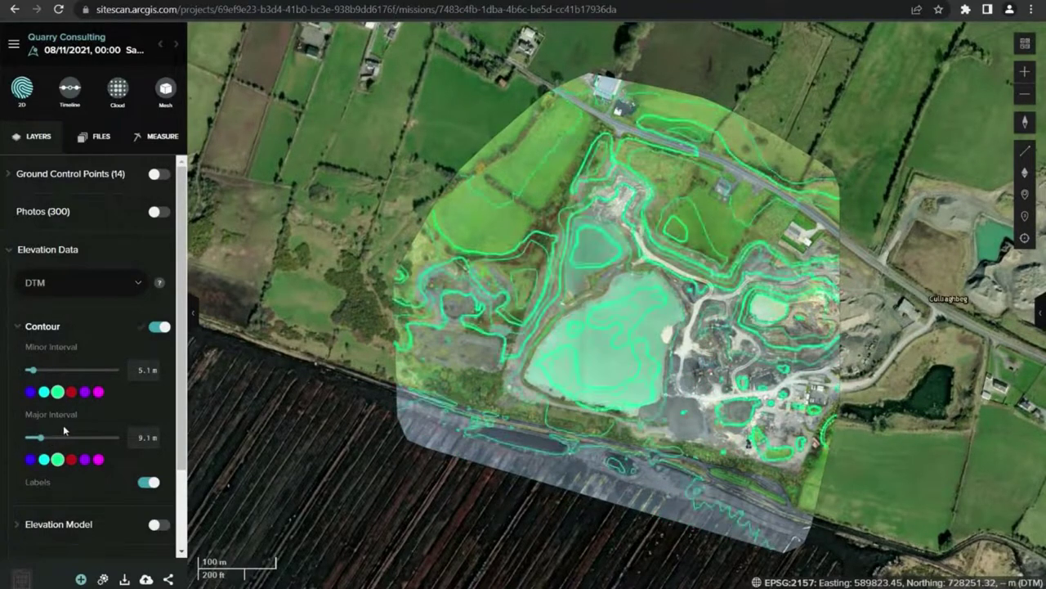
pyautogui.doubleClick(139, 371)
pyautogui.write('4')
pyautogui.doubleClick(142, 438)
pyautogui.write('8')
pyautogui.click(138, 415)
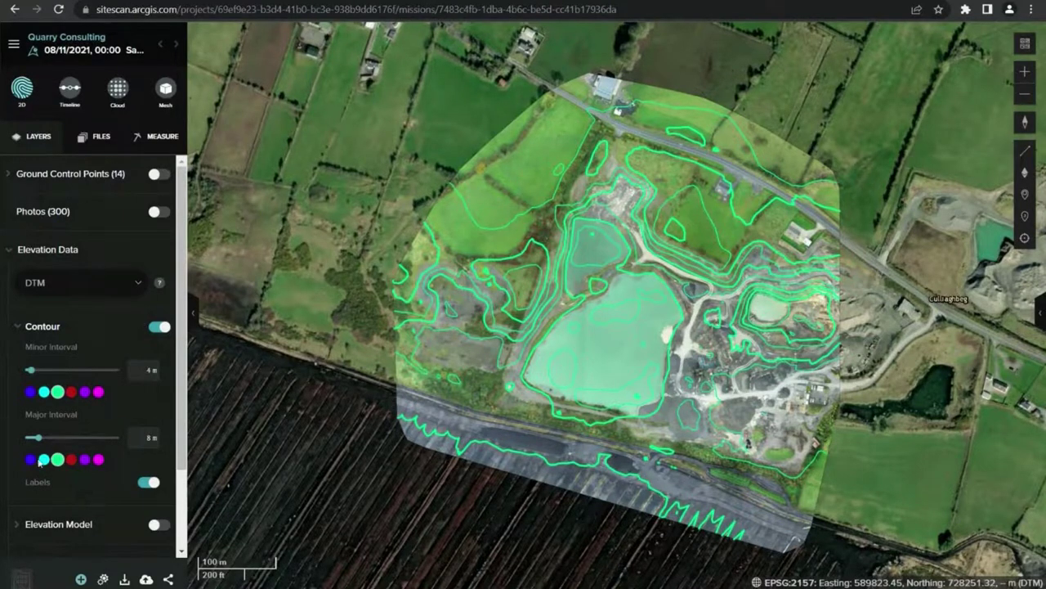
pyautogui.click(161, 327)
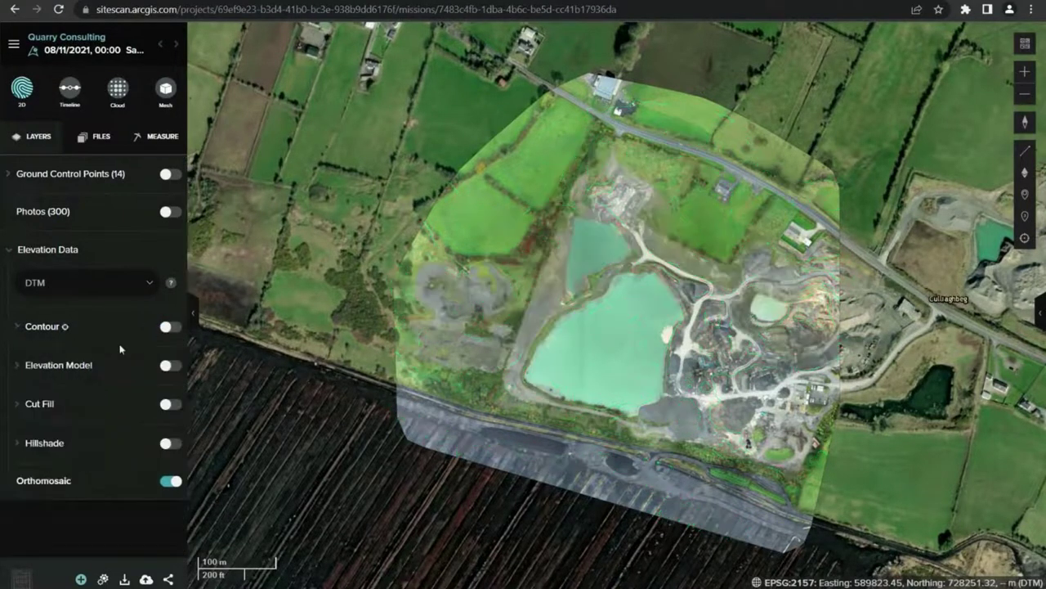
# - Turn on the elevation model with an elevation range of 26 to 63 m
pyautogui.click(17, 373)
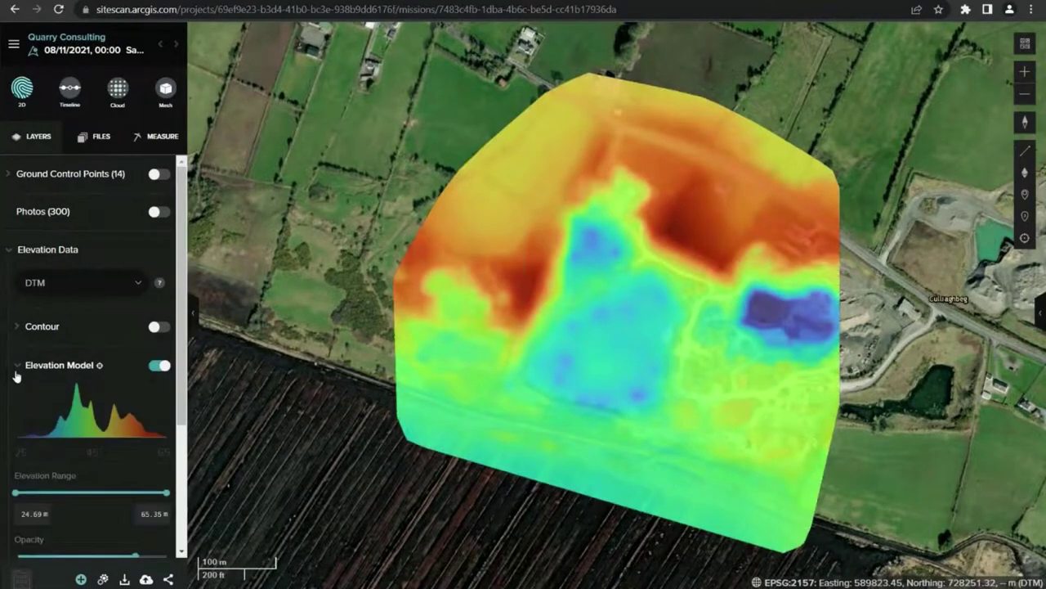
pyautogui.scroll(-3, 16, 376)
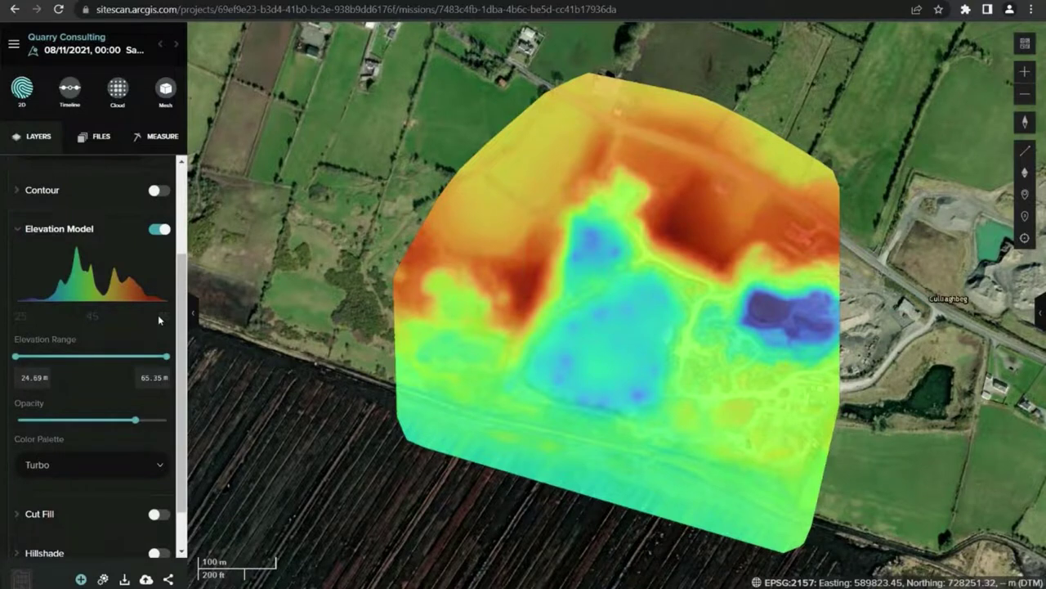
pyautogui.doubleClick(40, 380)
pyautogui.write('26')
pyautogui.press('Tab')
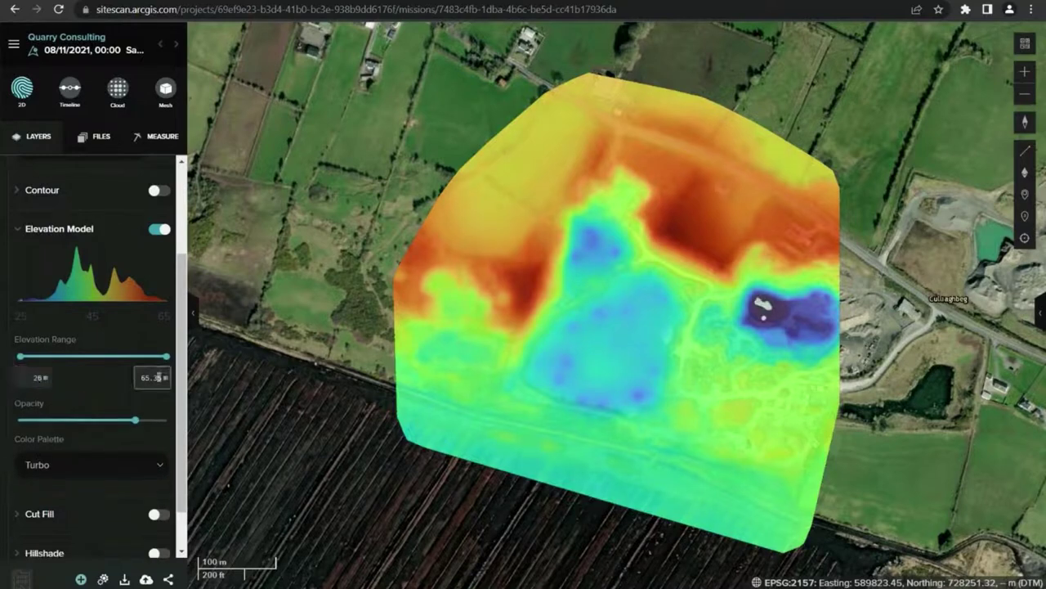
pyautogui.write('63')
pyautogui.click(99, 399)
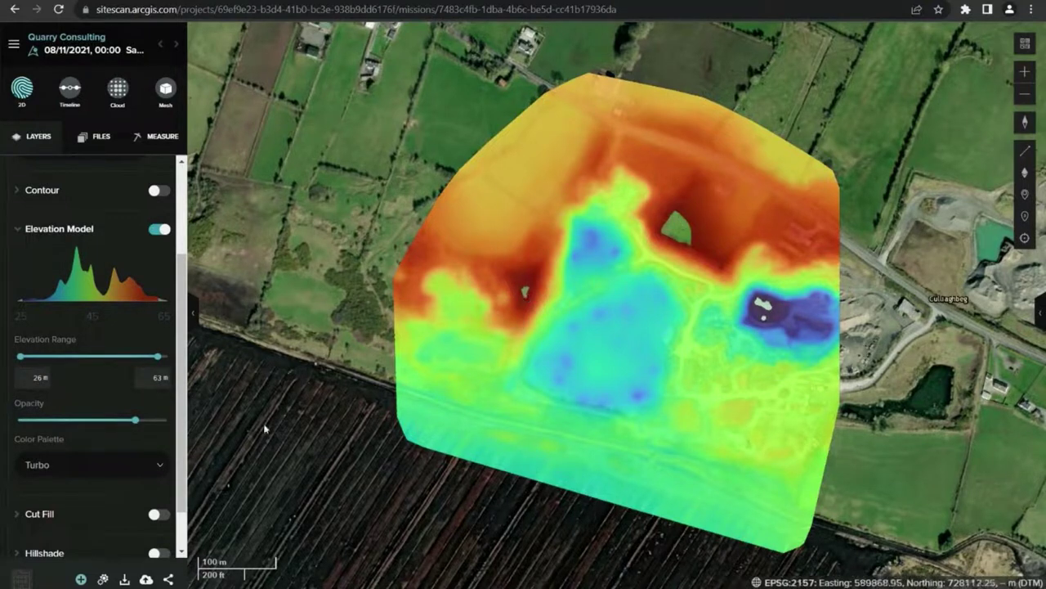
# - Try the Inferno, Greys and Turbo palettes, lower opacity, then switch the elevation model off
pyautogui.click(163, 463)
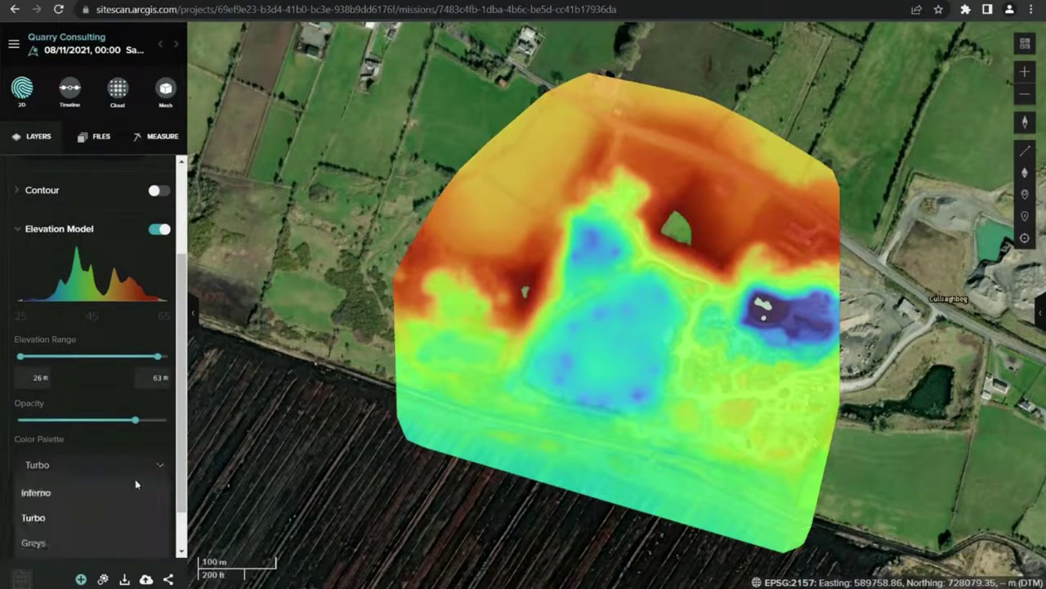
pyautogui.click(71, 516)
pyautogui.click(111, 473)
pyautogui.click(88, 494)
pyautogui.click(98, 473)
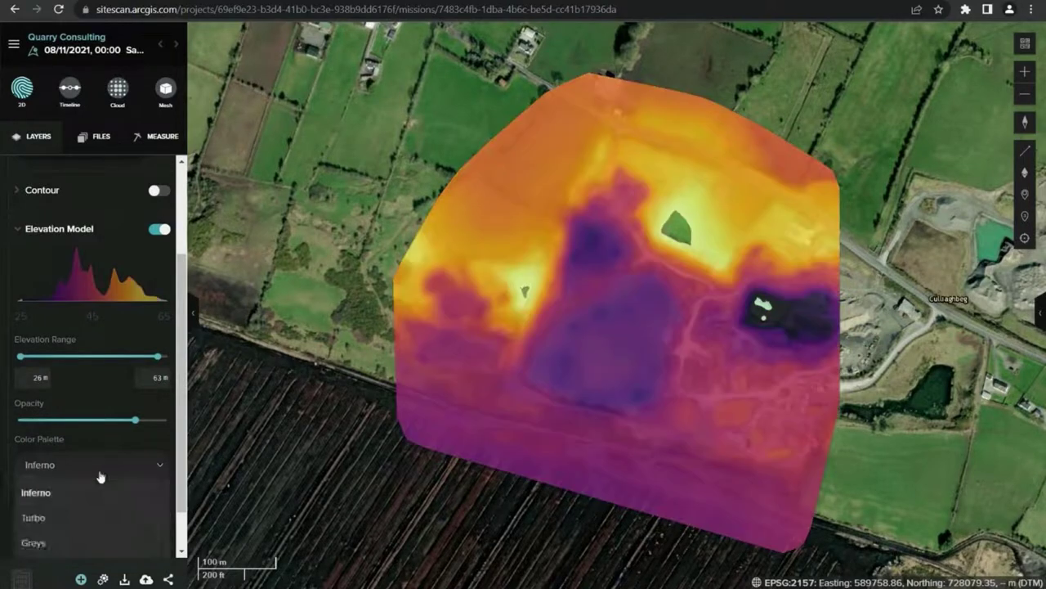
pyautogui.click(57, 545)
pyautogui.click(97, 463)
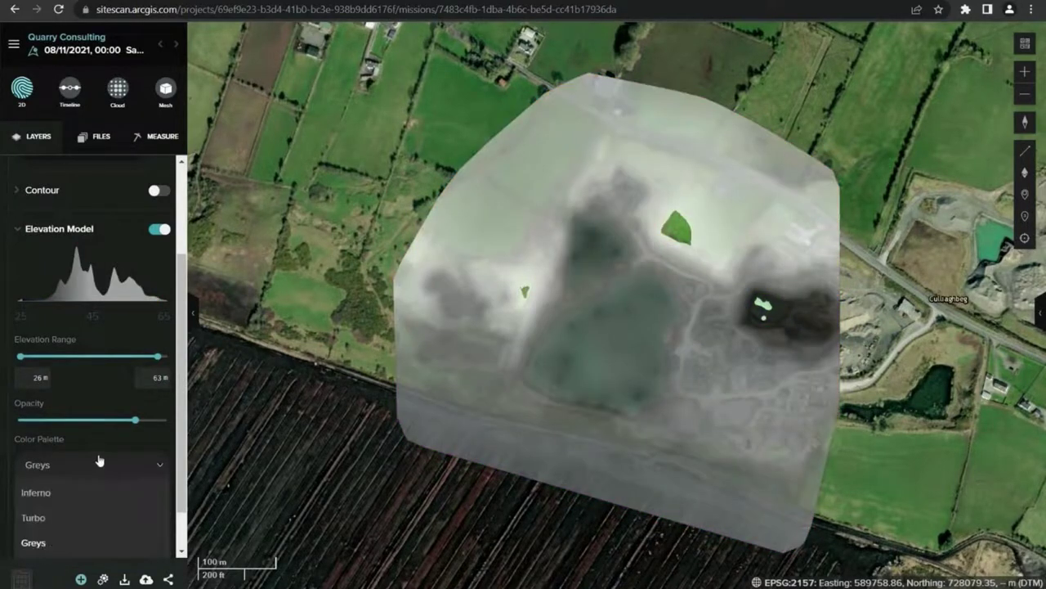
pyautogui.click(74, 517)
pyautogui.moveTo(135, 419); pyautogui.dragTo(93, 420)
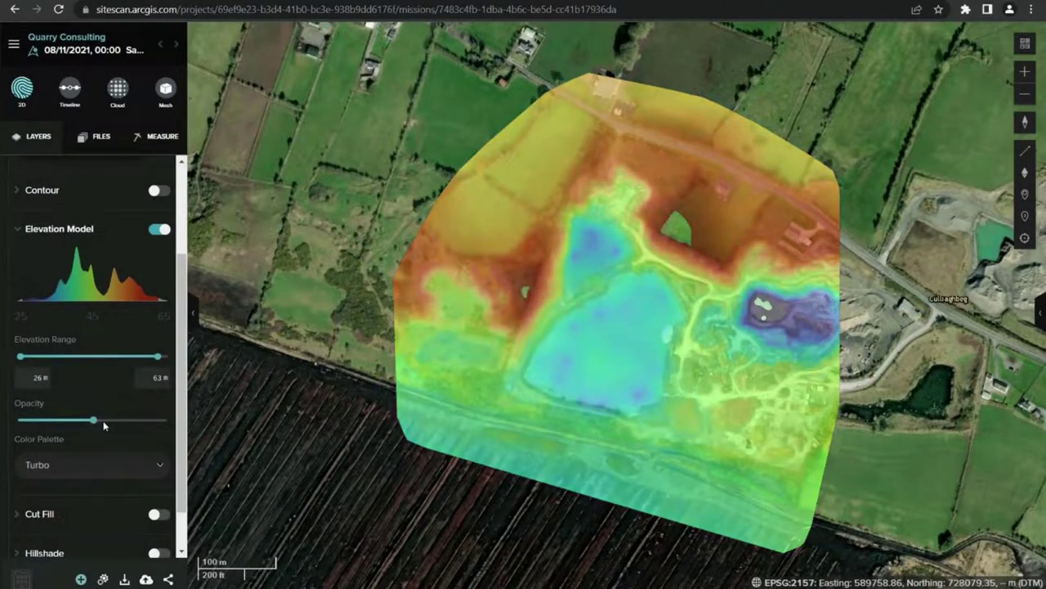
pyautogui.click(161, 229)
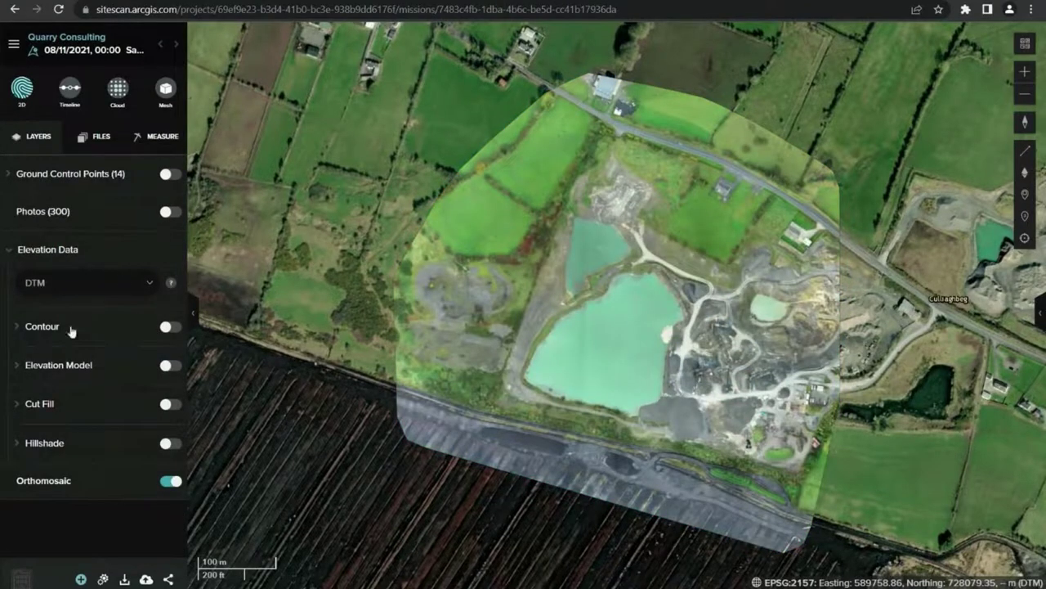
pyautogui.click(17, 402)
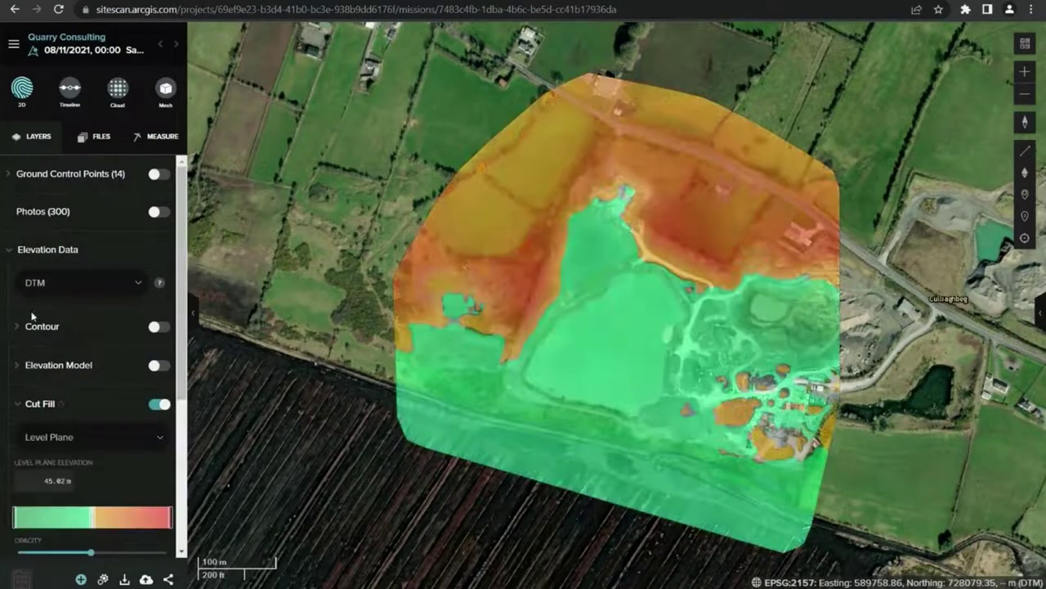
pyautogui.scroll(-5, 31, 327)
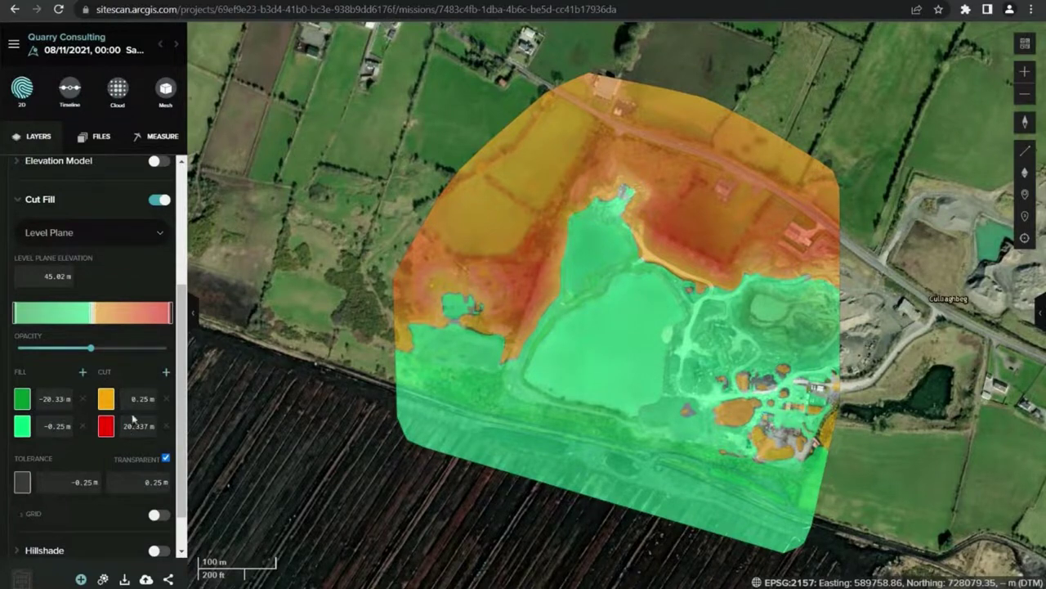
pyautogui.moveTo(13, 312); pyautogui.dragTo(17, 313)
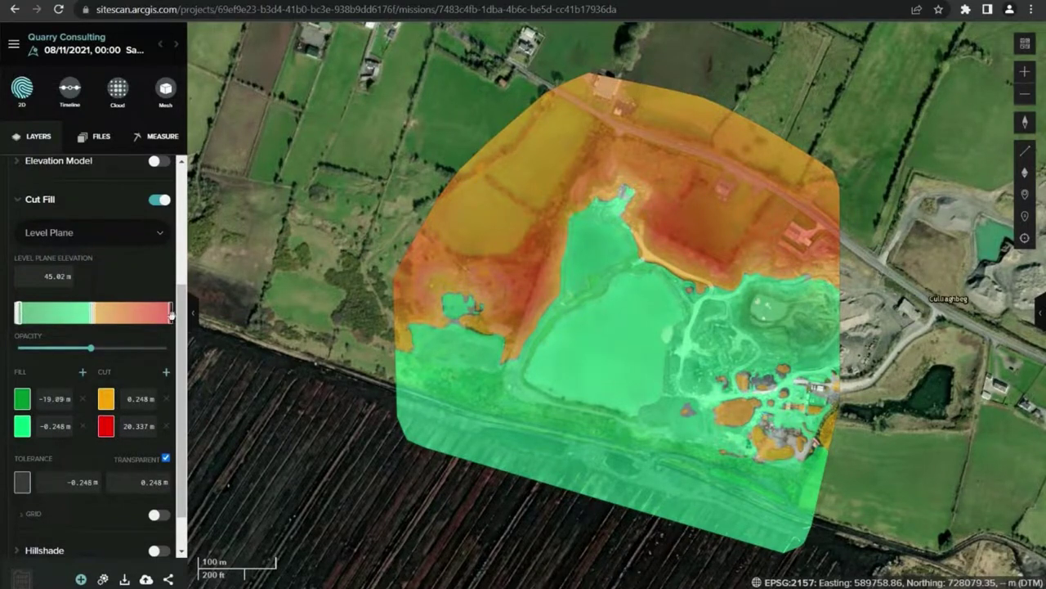
pyautogui.moveTo(171, 316)
pyautogui.mouseDown()
pyautogui.moveTo(162, 313)
pyautogui.moveTo(176, 314)
pyautogui.mouseUp()
pyautogui.click(19, 309)
pyautogui.moveTo(18, 309); pyautogui.dragTo(4, 327)
pyautogui.click(160, 201)
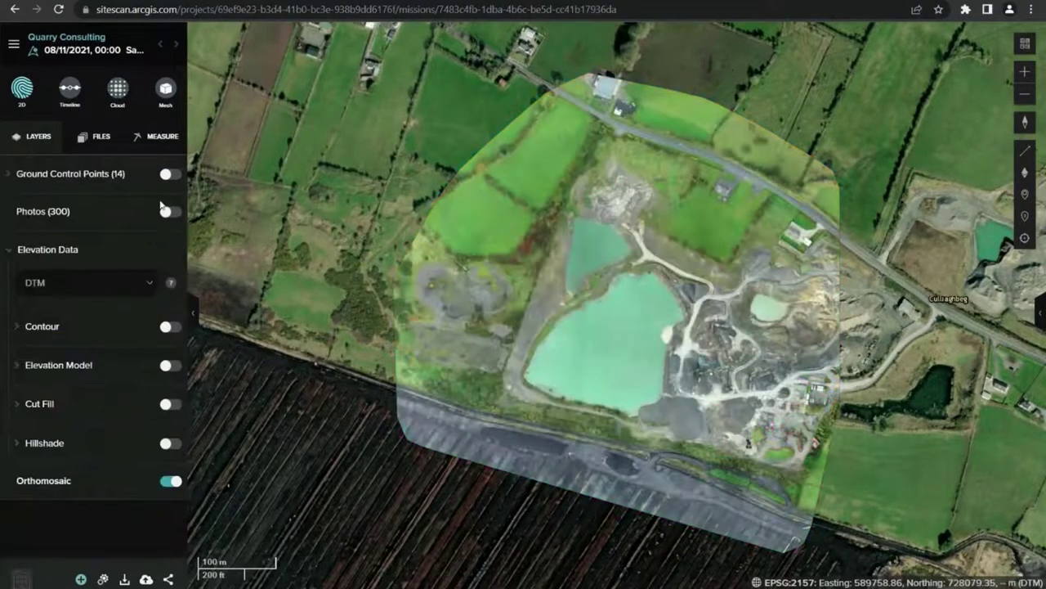
# - Try hillshade at sun altitude 29°, azimuth 223°, exaggeration 2, then restore cut/fill instead
pyautogui.click(18, 444)
pyautogui.scroll(-3, 17, 395)
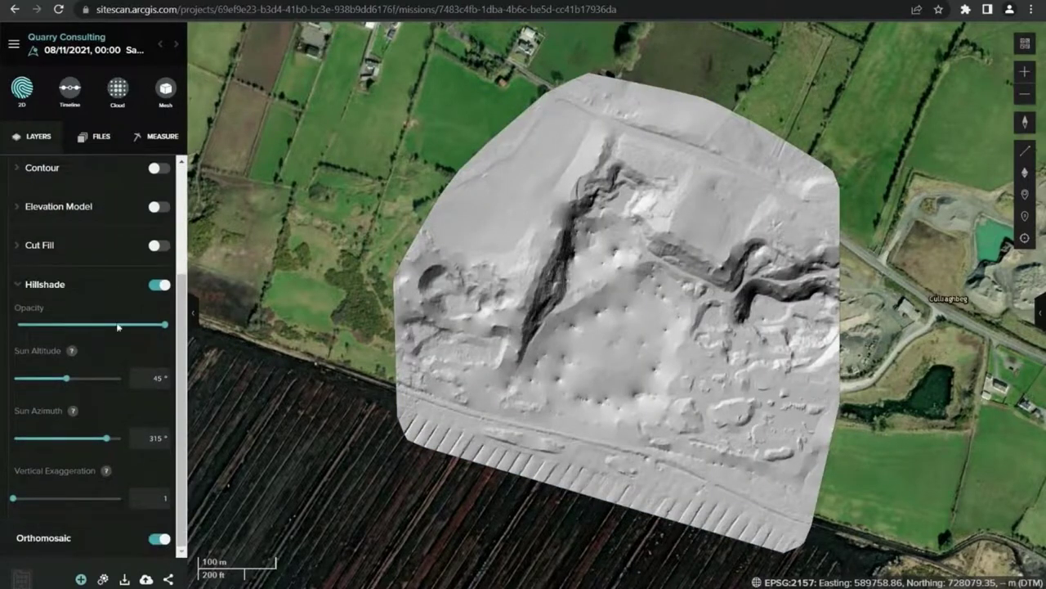
pyautogui.moveTo(67, 377); pyautogui.dragTo(48, 384)
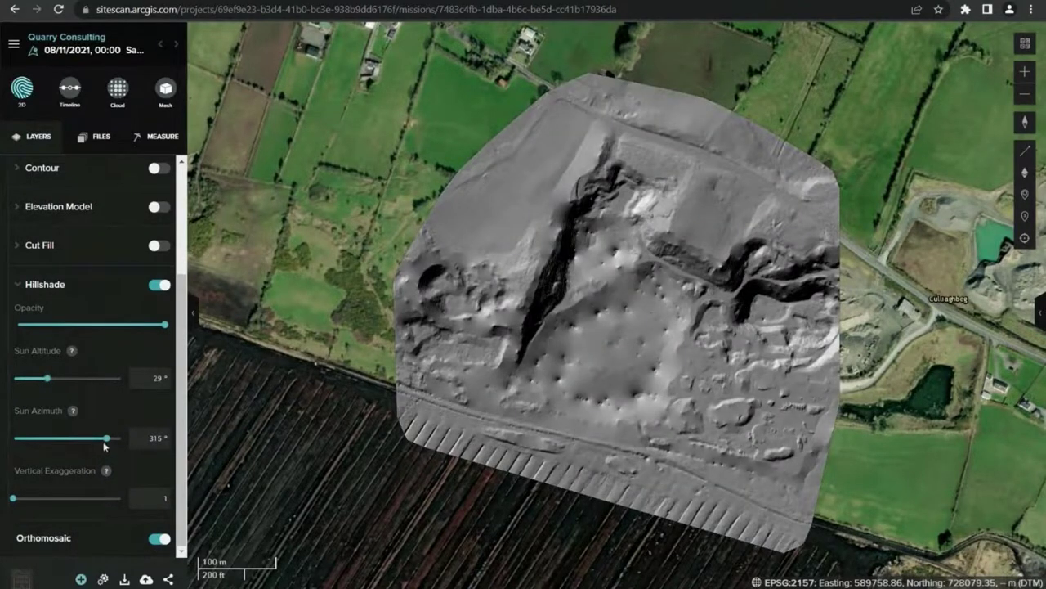
pyautogui.moveTo(106, 439); pyautogui.dragTo(80, 450)
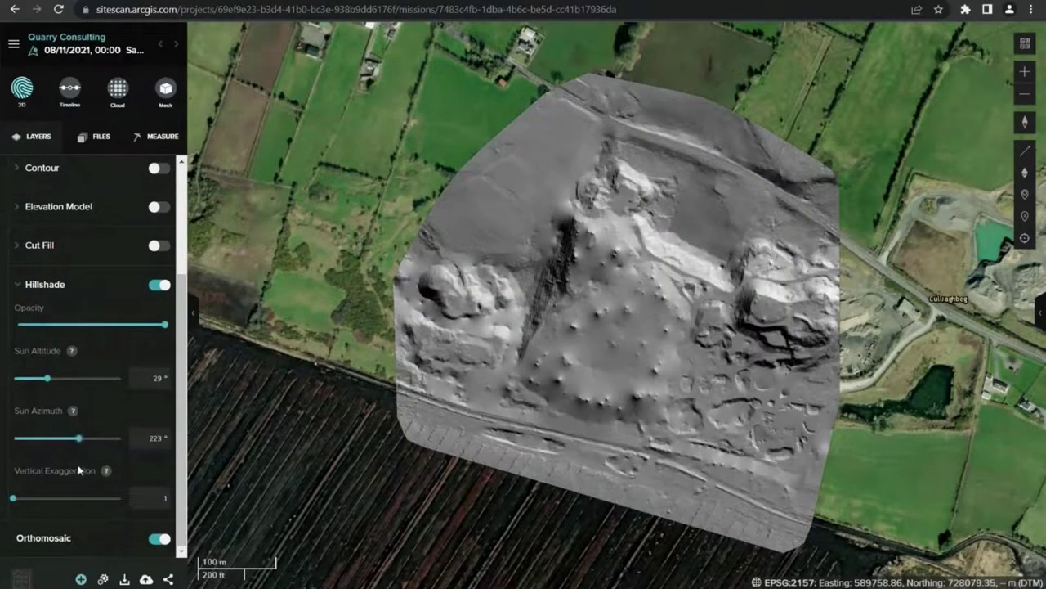
pyautogui.moveTo(26, 498); pyautogui.dragTo(41, 498)
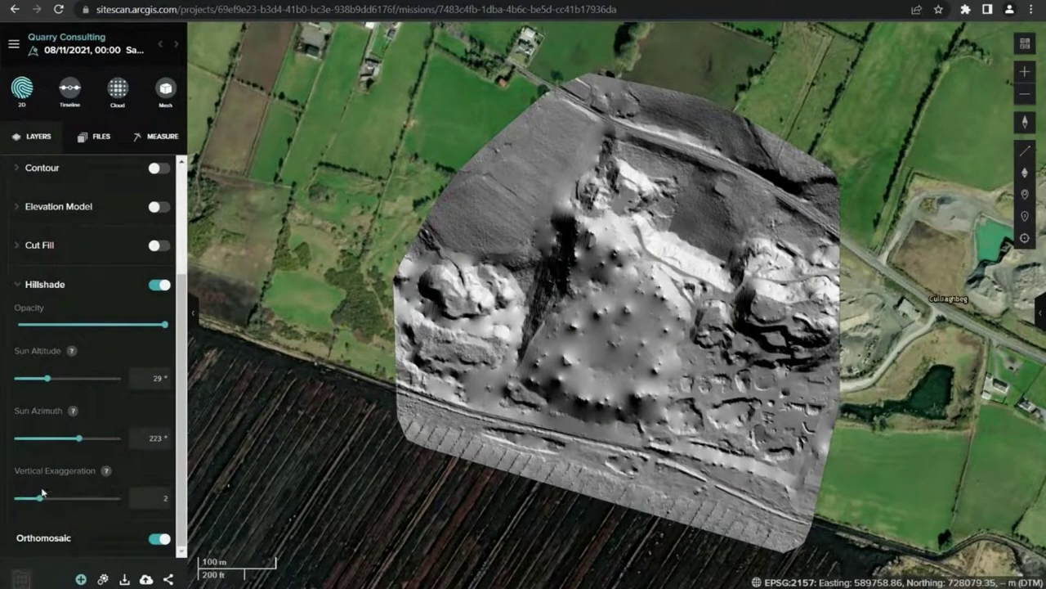
pyautogui.click(157, 285)
pyautogui.click(169, 404)
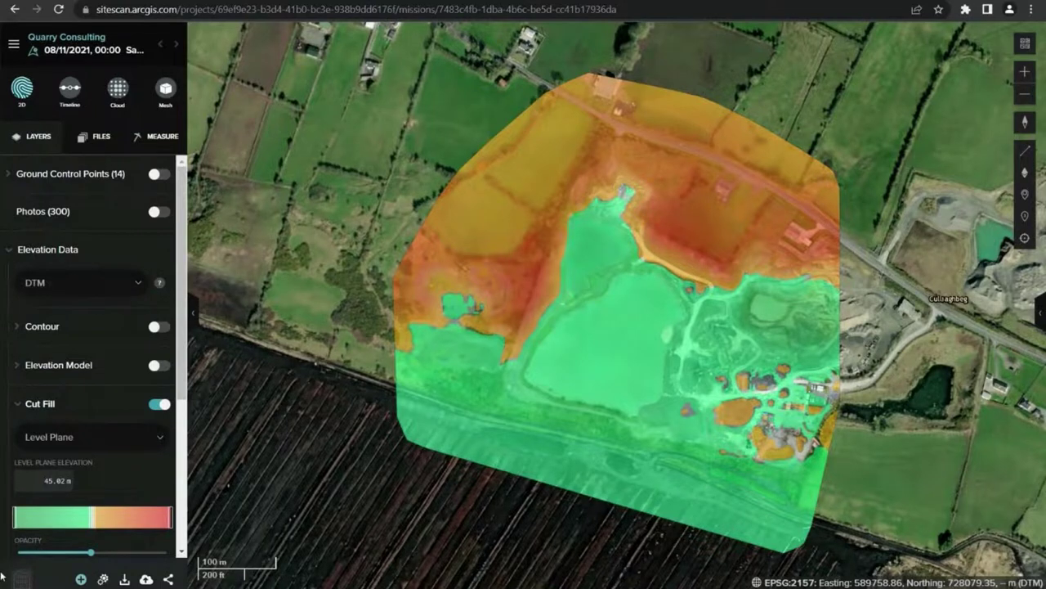
# - Copy the map view's share link and load it in a new browser tab
pyautogui.click(169, 579)
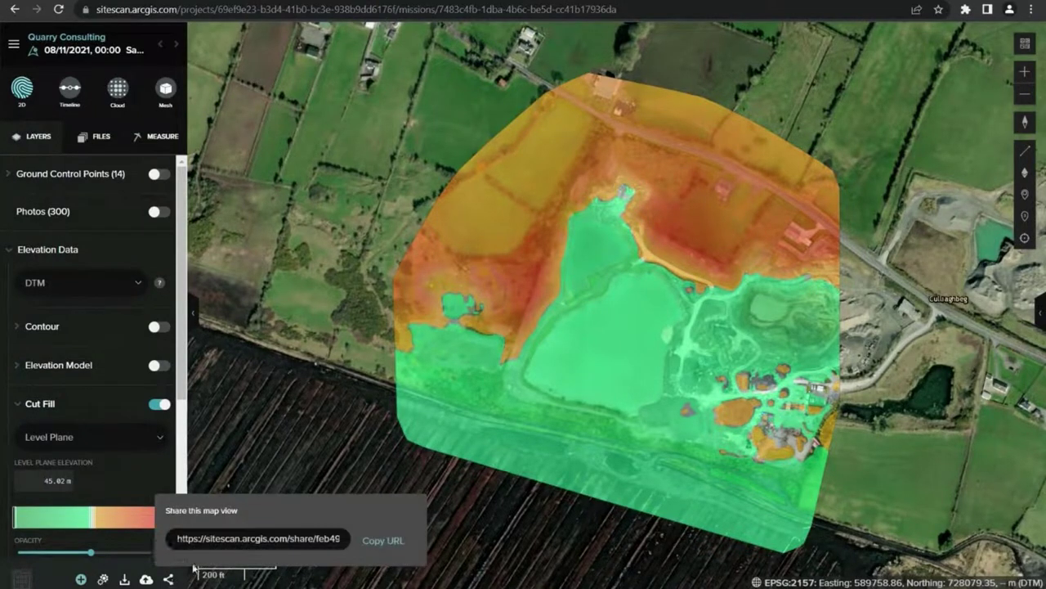
pyautogui.click(229, 539)
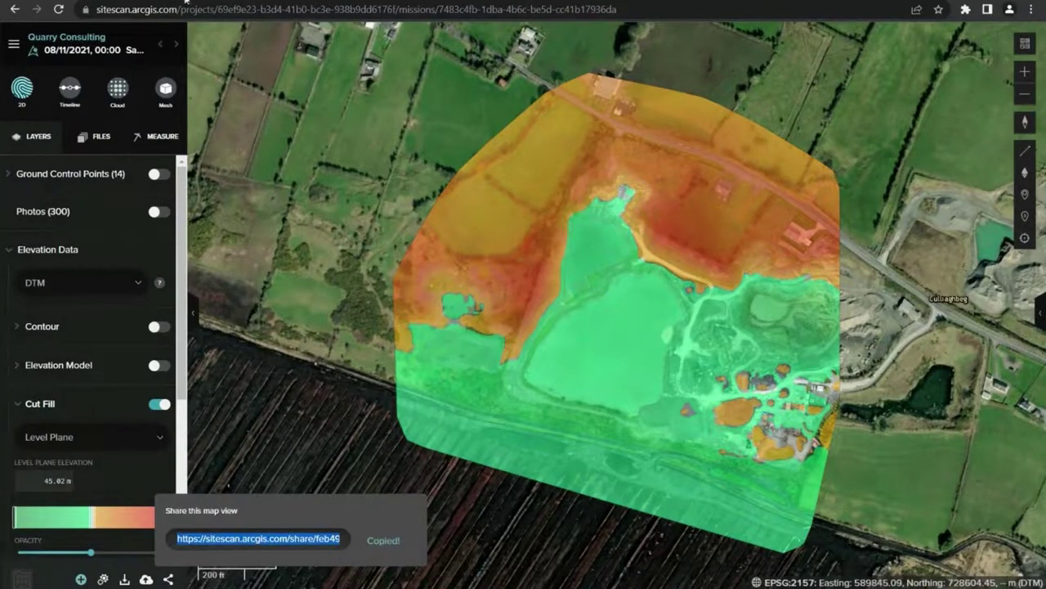
pyautogui.hotkey('ctrl', 't')
pyautogui.hotkey('ctrl', 'v')
pyautogui.press('Return')
# - Close the share popup, browse the Files and Measure tabs, and turn off cut/fill
pyautogui.click(12, 252)
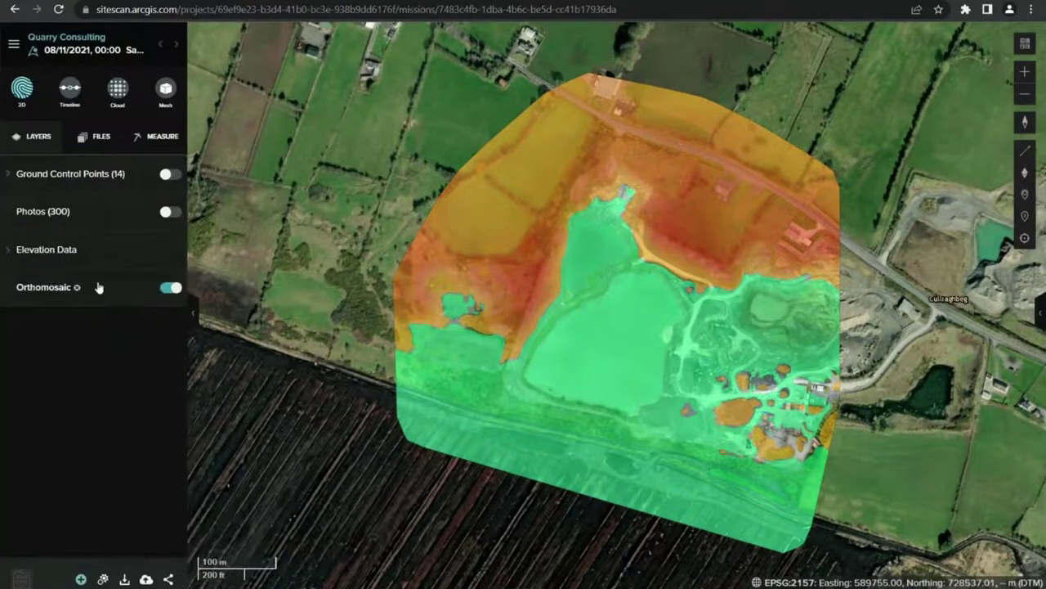
pyautogui.click(101, 139)
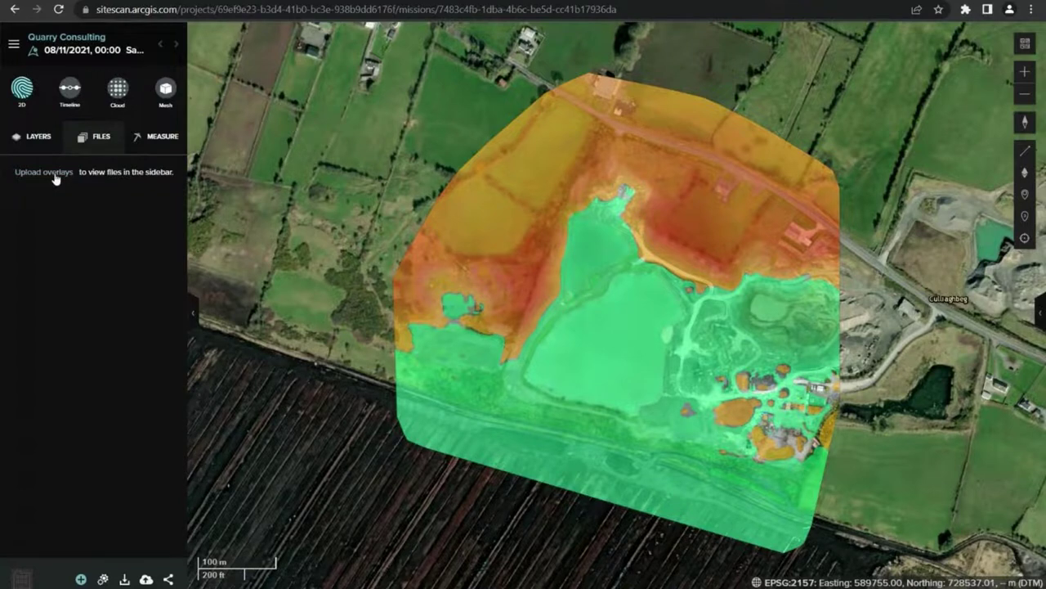
pyautogui.click(147, 139)
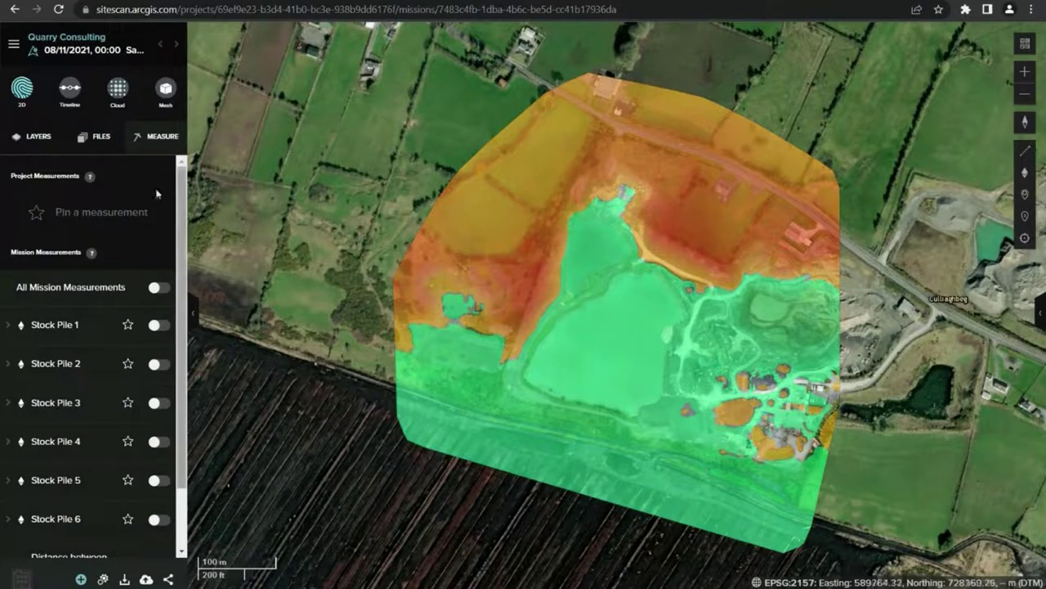
pyautogui.click(33, 142)
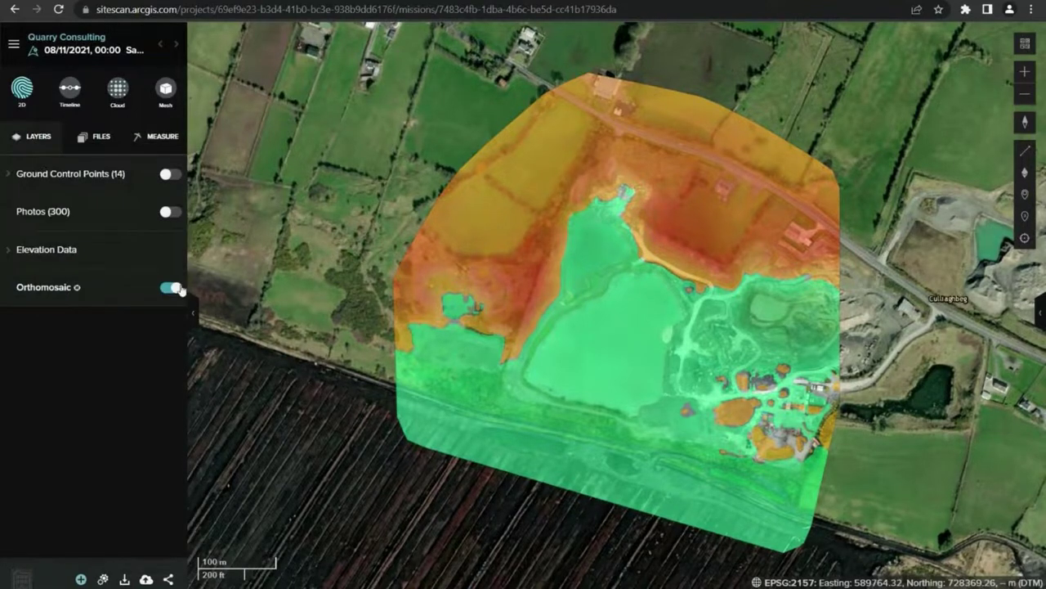
pyautogui.click(140, 248)
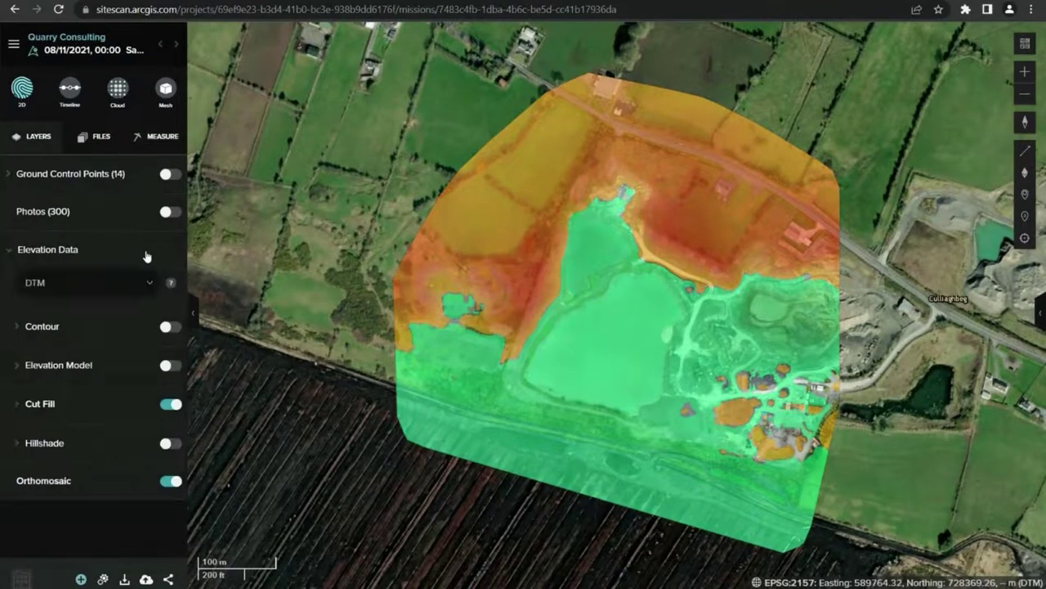
pyautogui.click(171, 404)
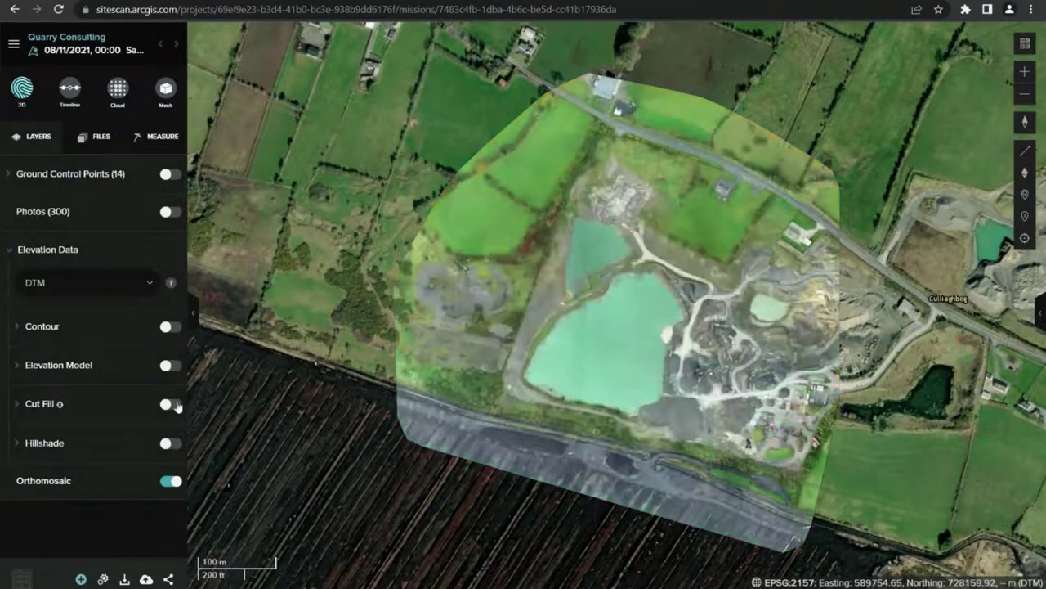
pyautogui.click(141, 141)
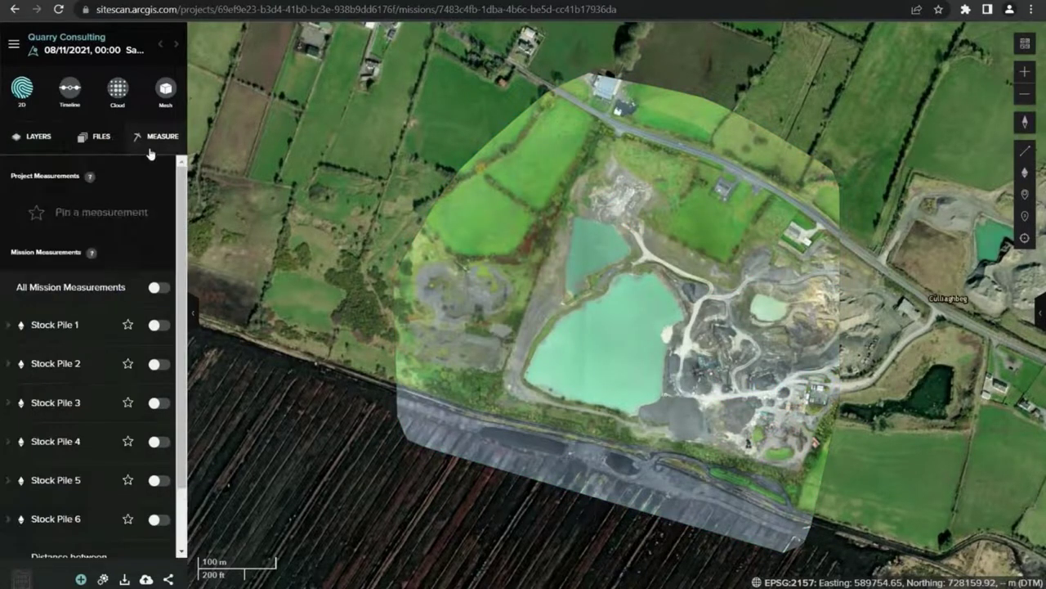
# - Select Stock Pile 1 and open its 1,207.14 m³ cut volume in the 3D view
pyautogui.click(159, 325)
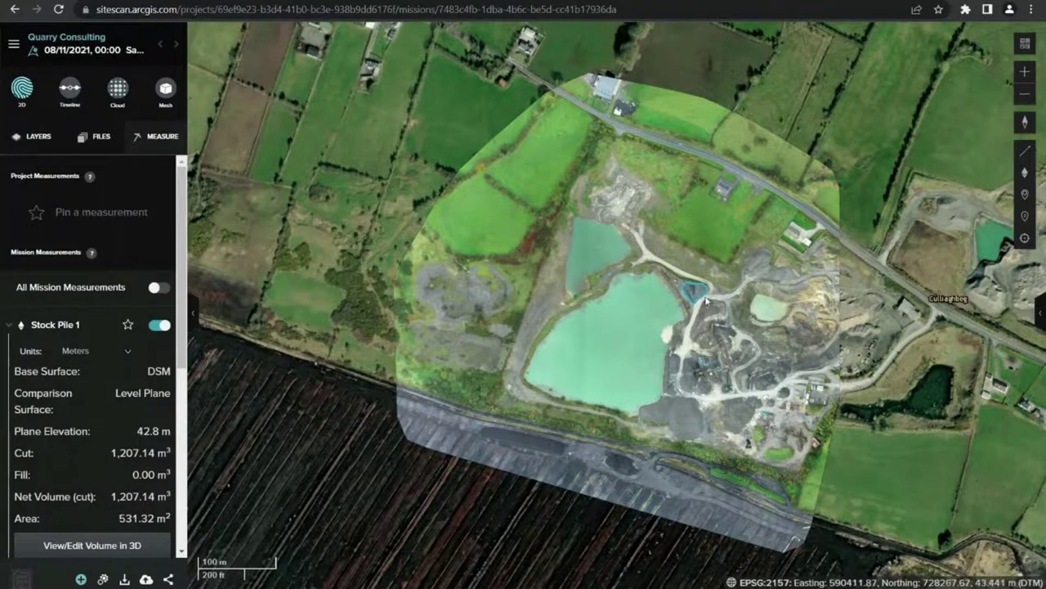
pyautogui.scroll(3, 716, 281)
pyautogui.scroll(1, 700, 296)
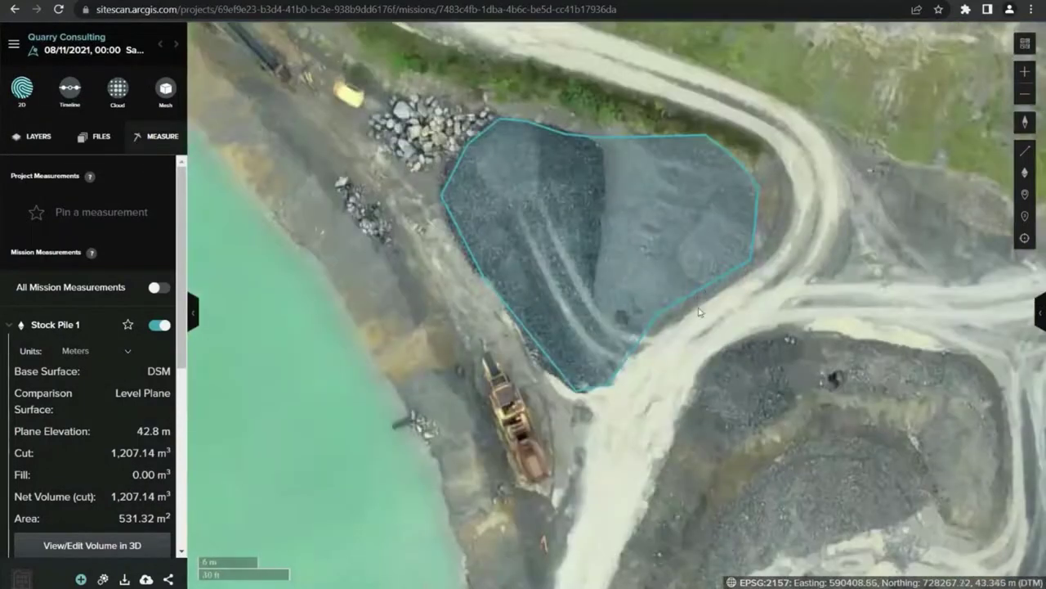
pyautogui.scroll(-1, 121, 425)
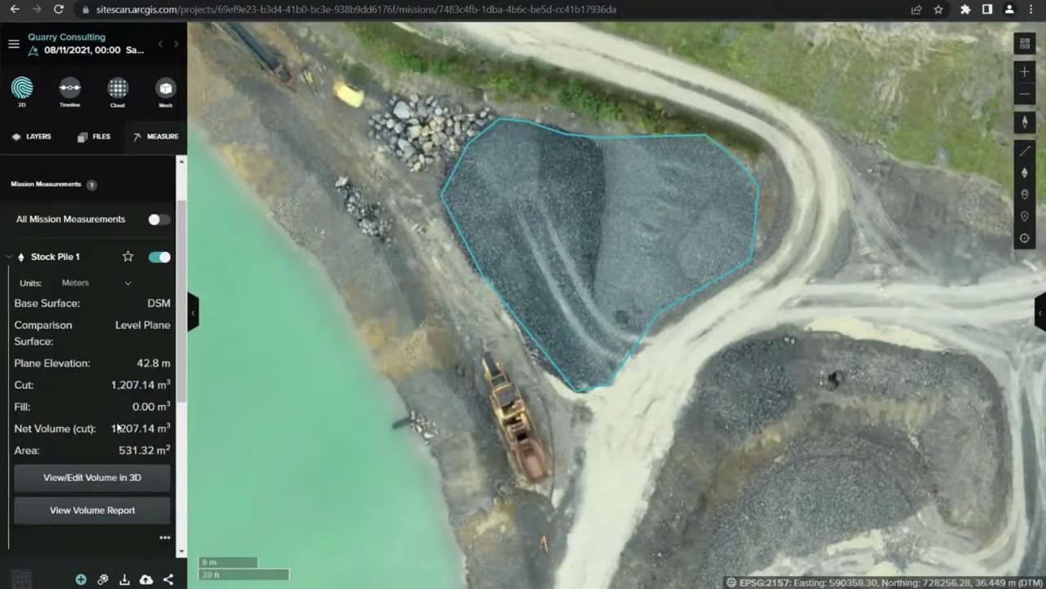
pyautogui.click(562, 253)
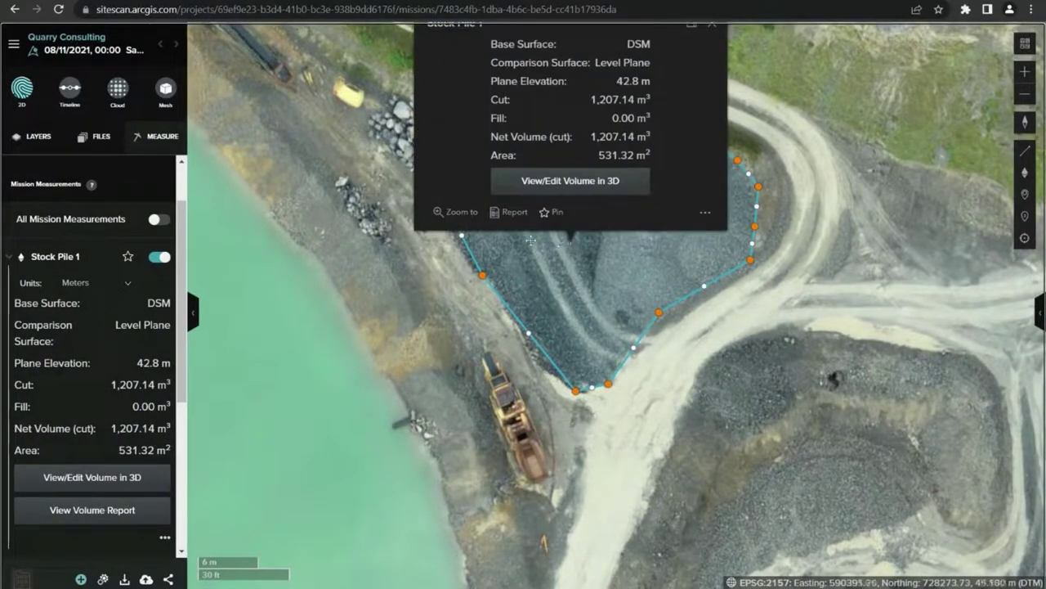
pyautogui.click(528, 191)
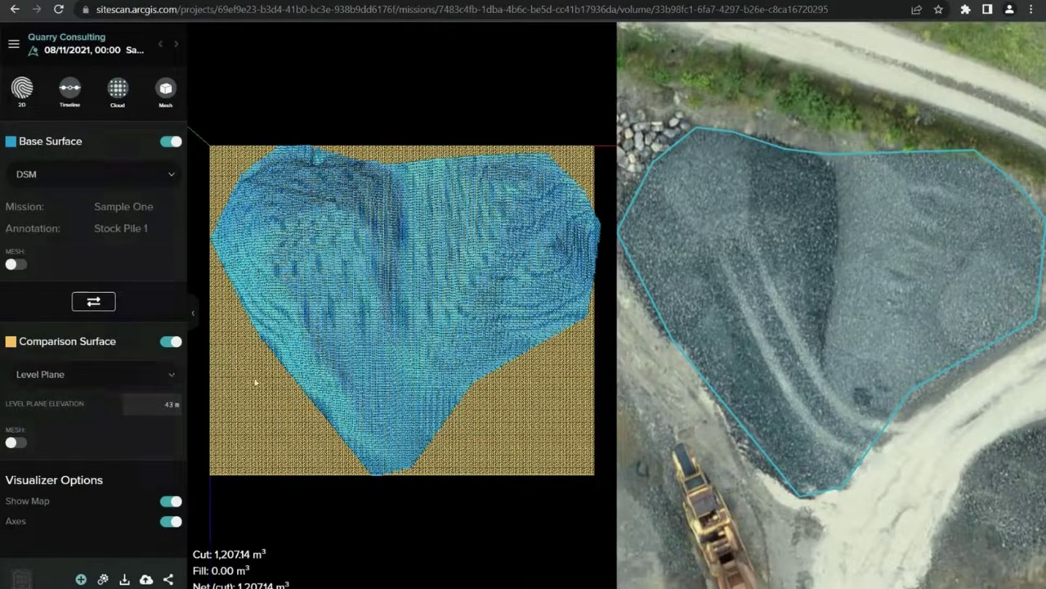
# - Hide the axes, tilt the stockpile into perspective, and render its base surface as a solid mesh
pyautogui.moveTo(244, 336); pyautogui.dragTo(386, 276)
pyautogui.click(172, 523)
pyautogui.moveTo(233, 422); pyautogui.dragTo(186, 474)
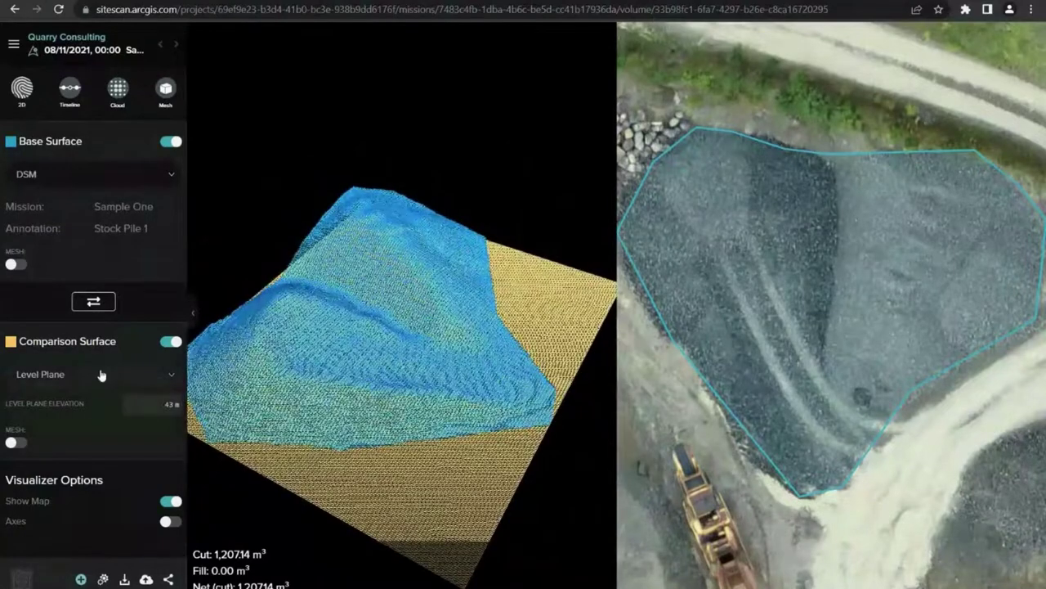
pyautogui.click(24, 265)
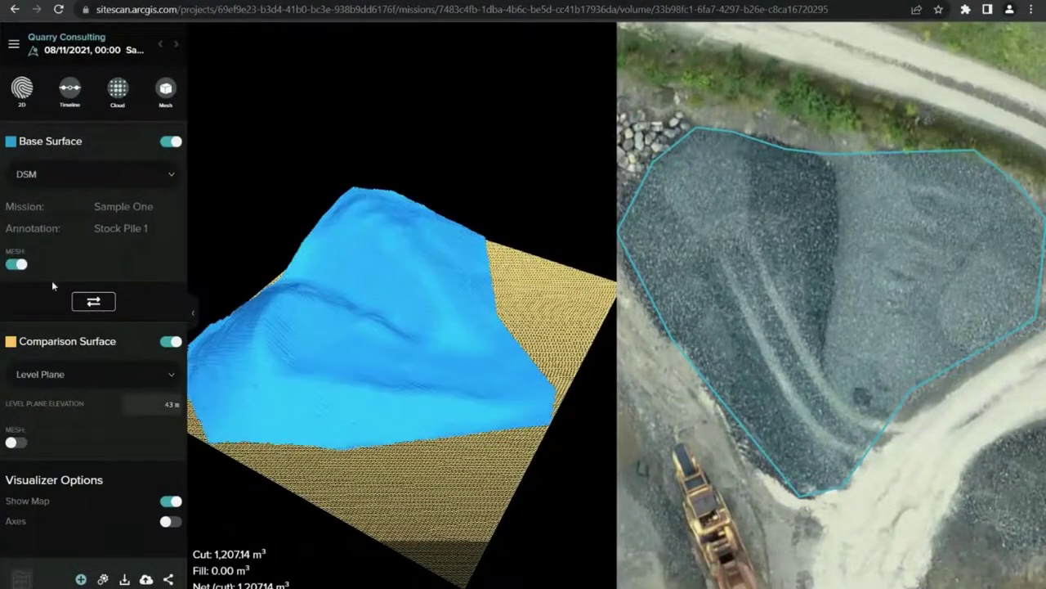
pyautogui.moveTo(569, 339)
pyautogui.mouseDown()
pyautogui.moveTo(490, 423)
pyautogui.moveTo(457, 434)
pyautogui.moveTo(341, 425)
pyautogui.moveTo(313, 370)
pyautogui.moveTo(406, 355)
pyautogui.moveTo(478, 327)
pyautogui.moveTo(561, 348)
pyautogui.mouseUp()
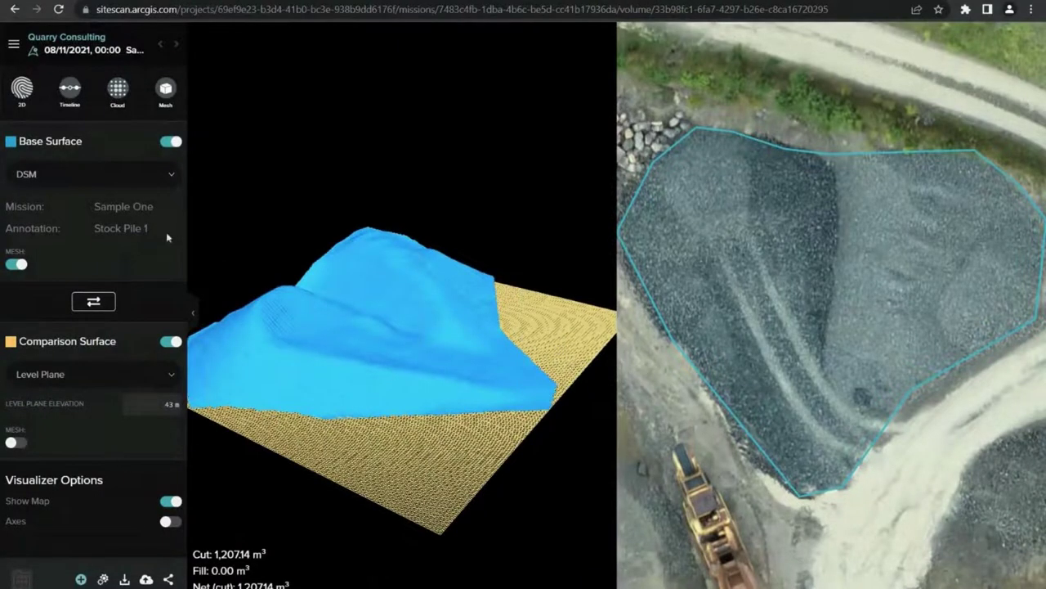
pyautogui.click(13, 10)
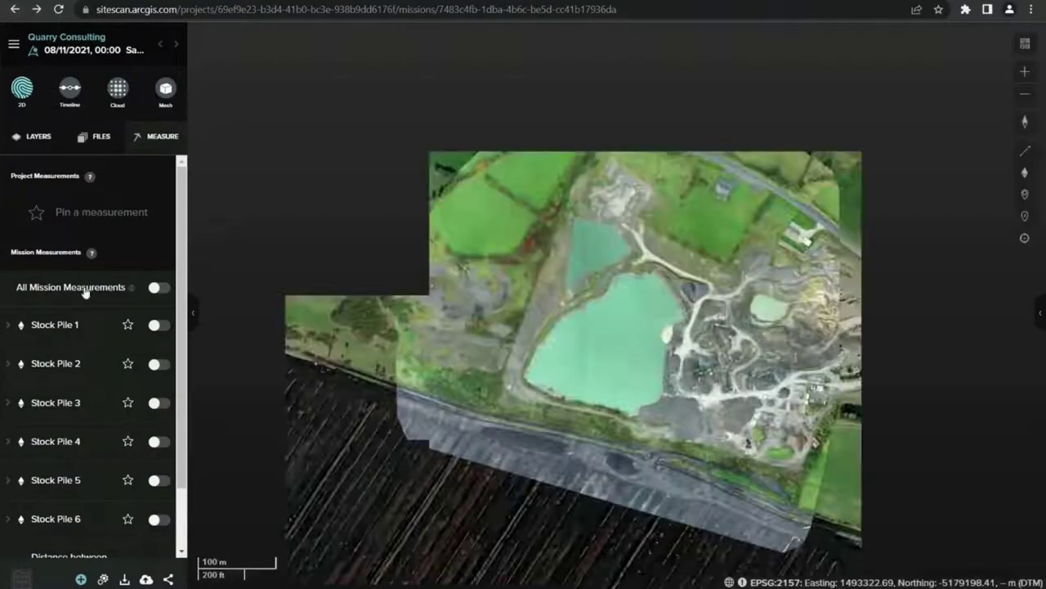
# - Inspect the 85.31 m quarry-lake distance, hide it, then show the Quarry Lake 1 point
pyautogui.scroll(-2, 129, 397)
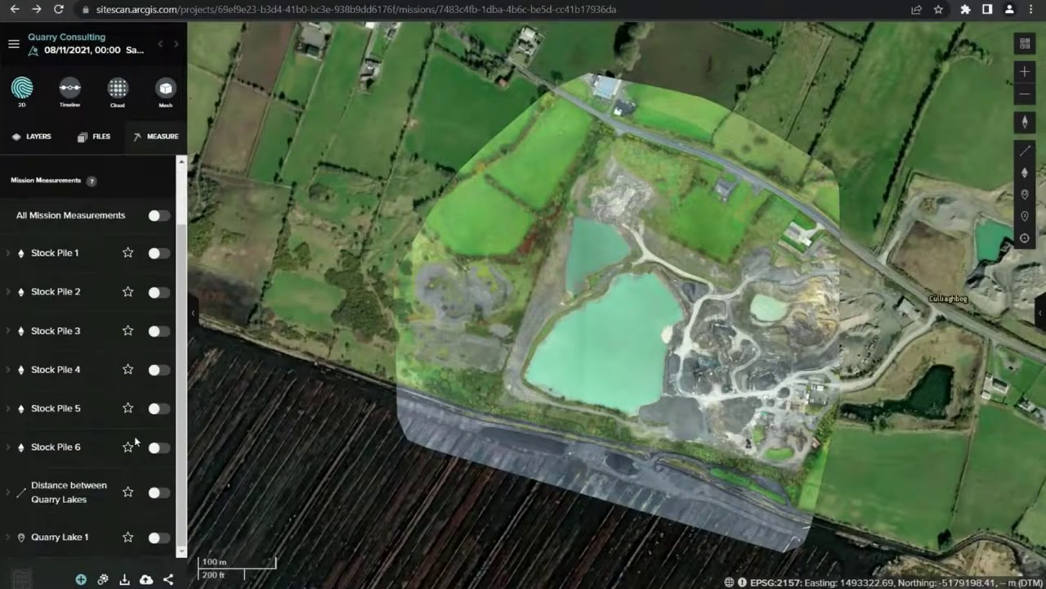
pyautogui.click(160, 493)
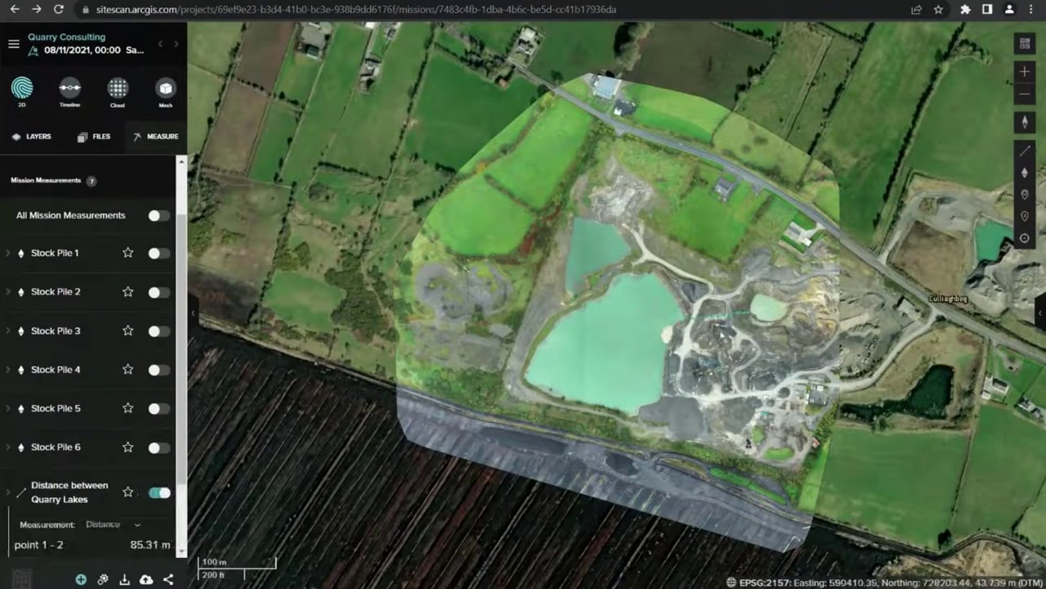
pyautogui.scroll(3, 733, 323)
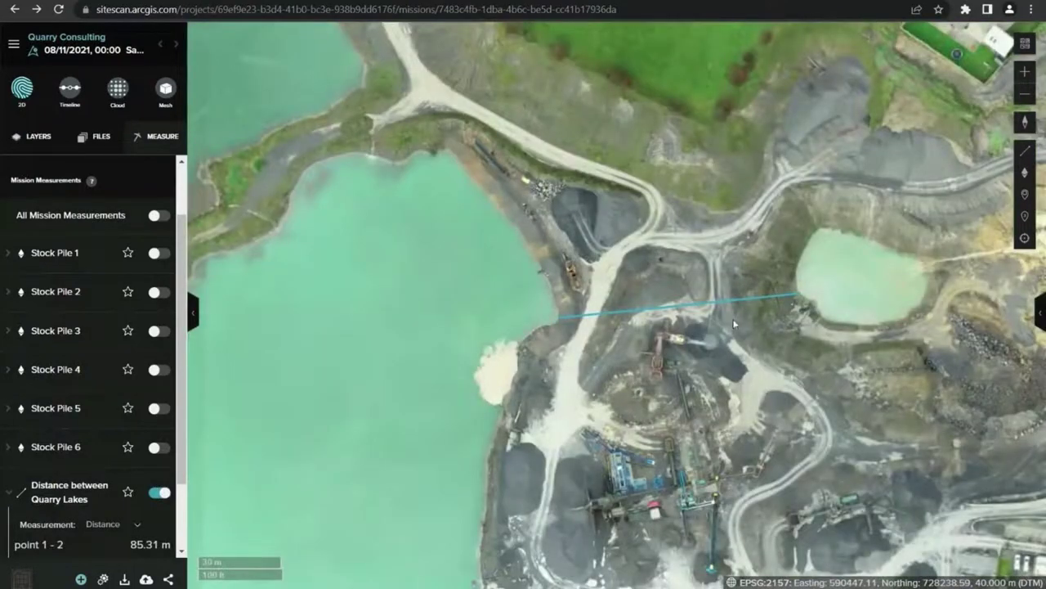
pyautogui.click(737, 302)
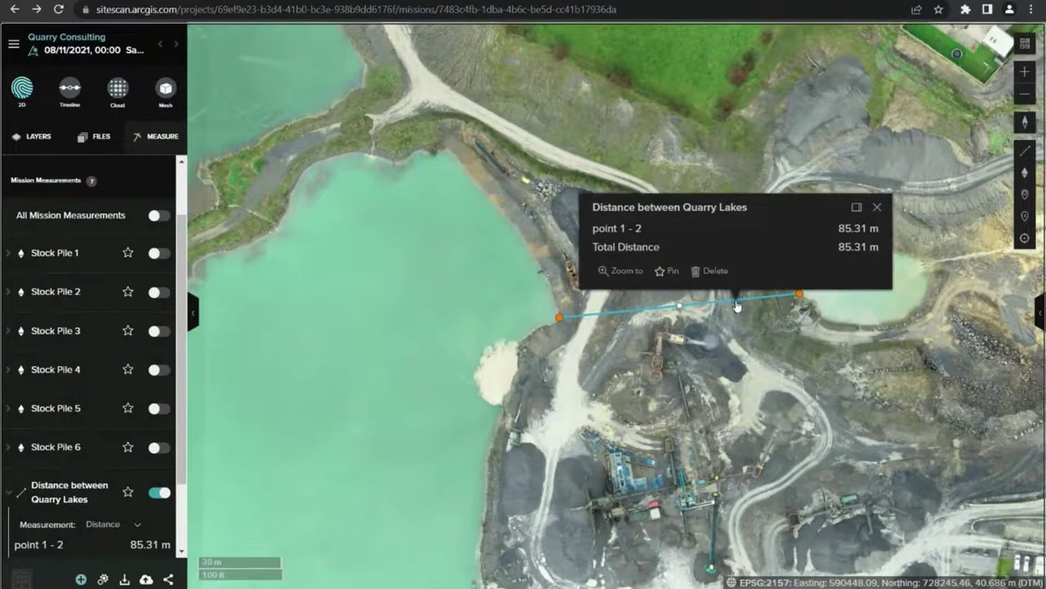
pyautogui.scroll(-2, 48, 496)
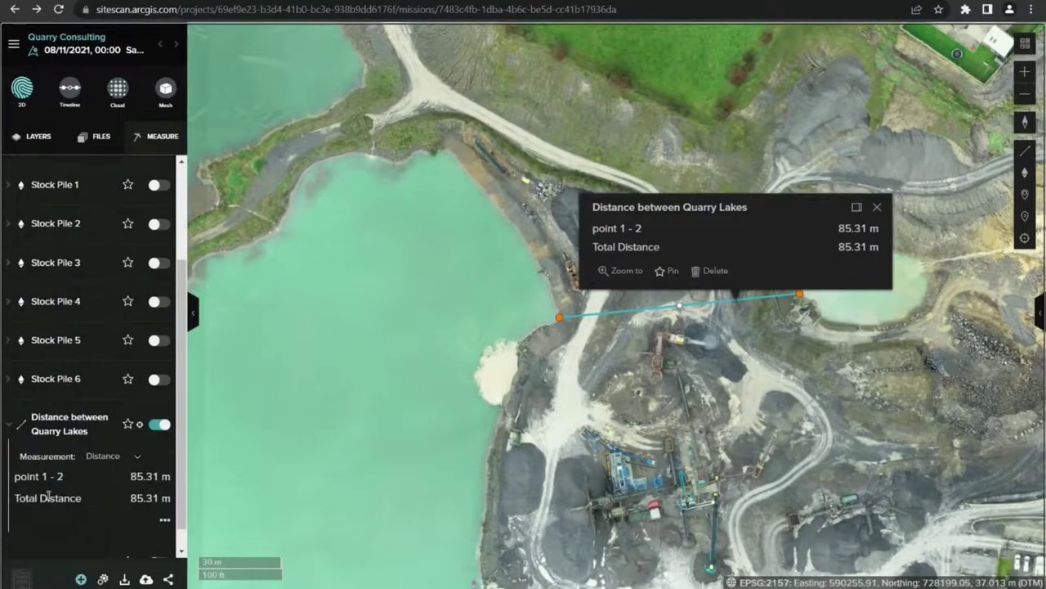
pyautogui.click(163, 427)
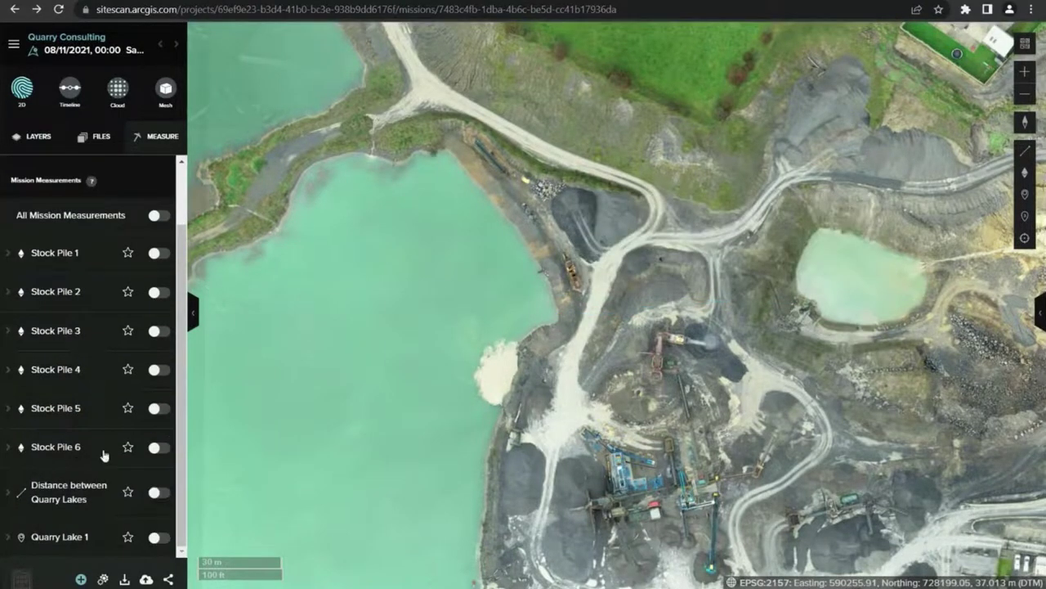
pyautogui.click(159, 539)
# - Zoom out to the whole quarry site and inspect the Quarry Lake 1 point's details
pyautogui.scroll(-5, 255, 492)
pyautogui.moveTo(300, 436); pyautogui.dragTo(399, 416)
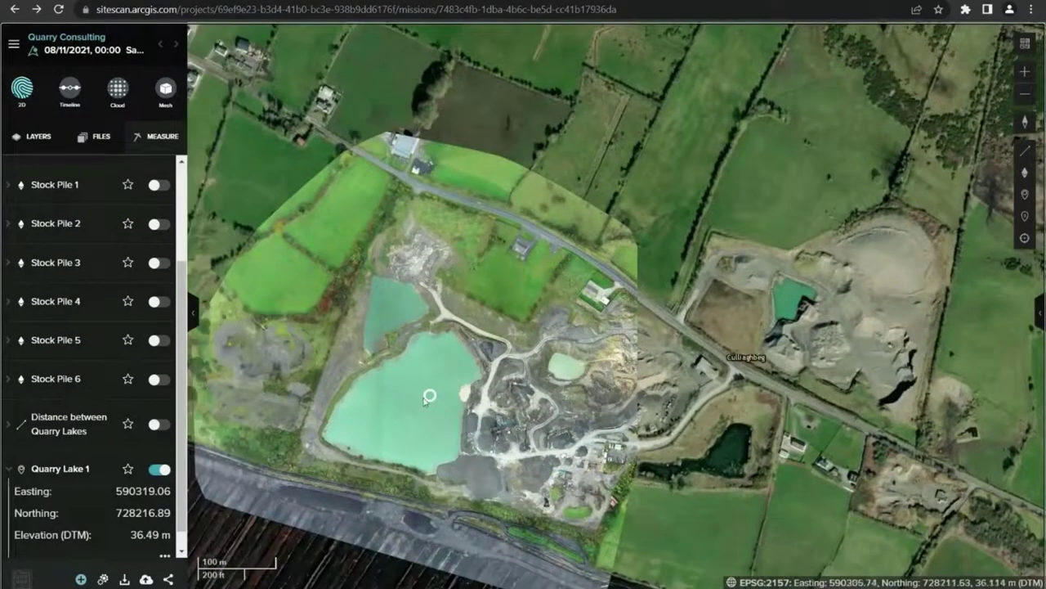
pyautogui.click(427, 399)
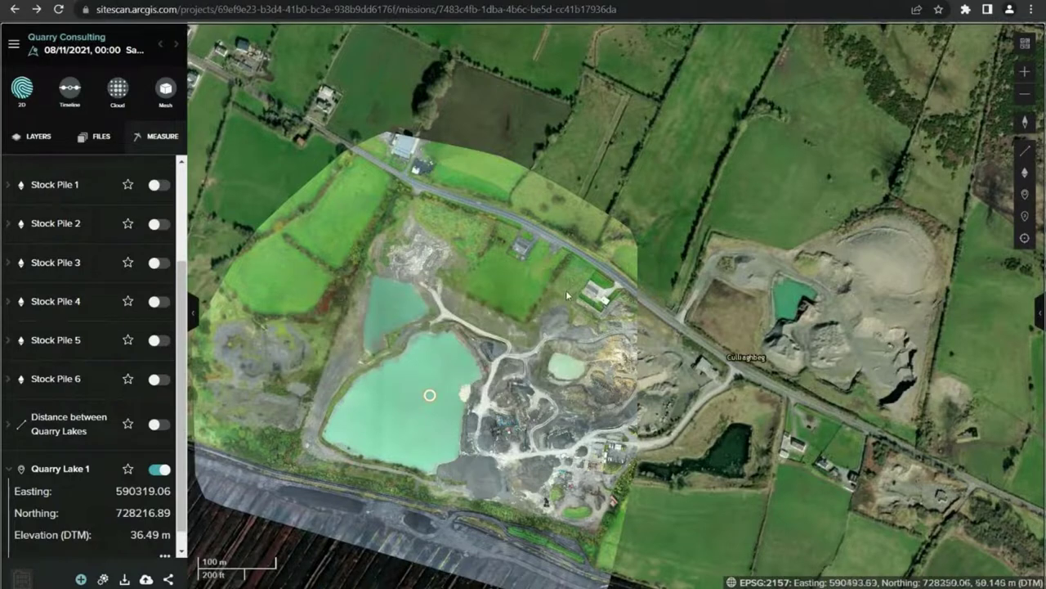
pyautogui.click(39, 136)
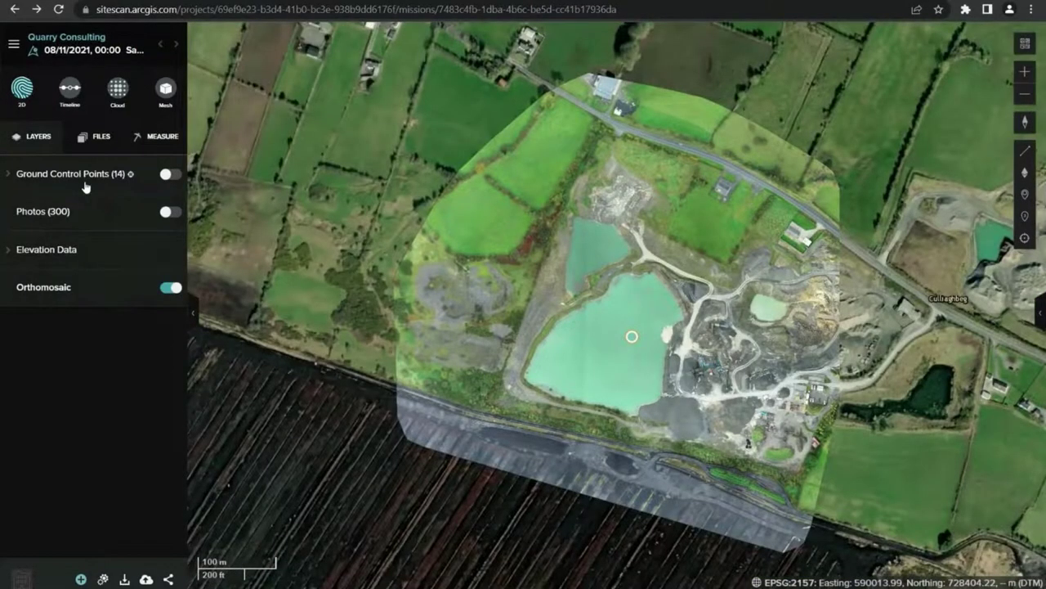
# - Hide the Quarry Lake 1 point measurement and return to the mission's layer list
pyautogui.click(163, 139)
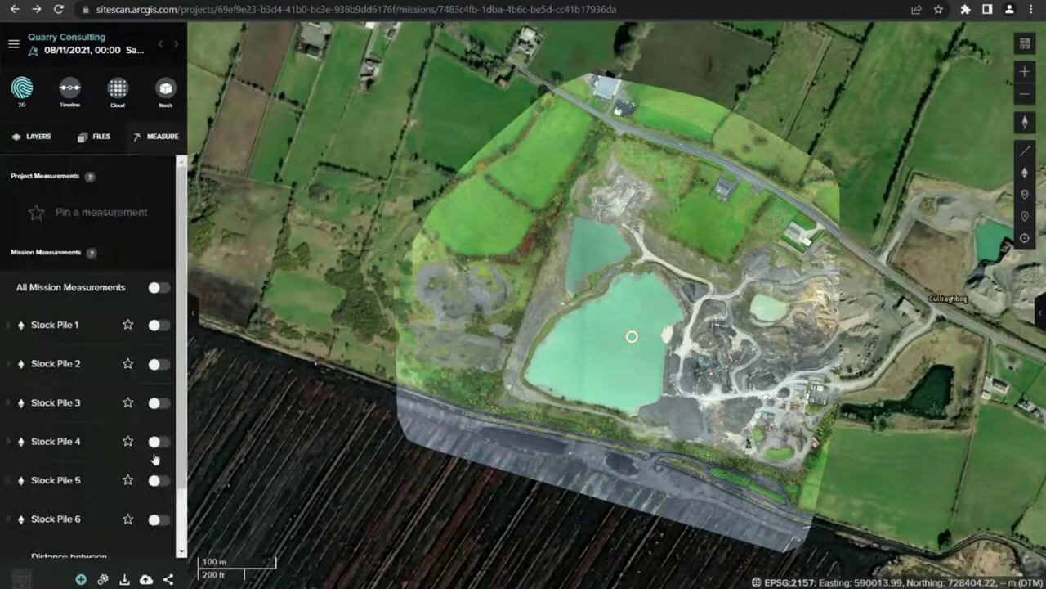
pyautogui.scroll(-1, 156, 481)
pyautogui.click(159, 537)
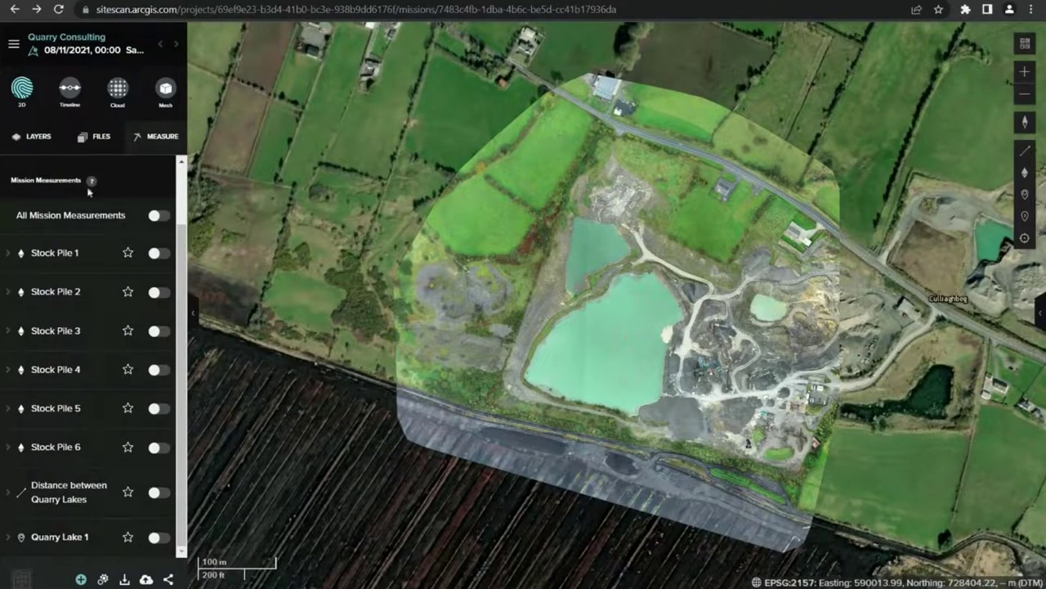
pyautogui.click(33, 139)
# - Open the swipe compare view and load Sample One – 08/11/2021 on the divider's right side
pyautogui.rightClick(77, 91)
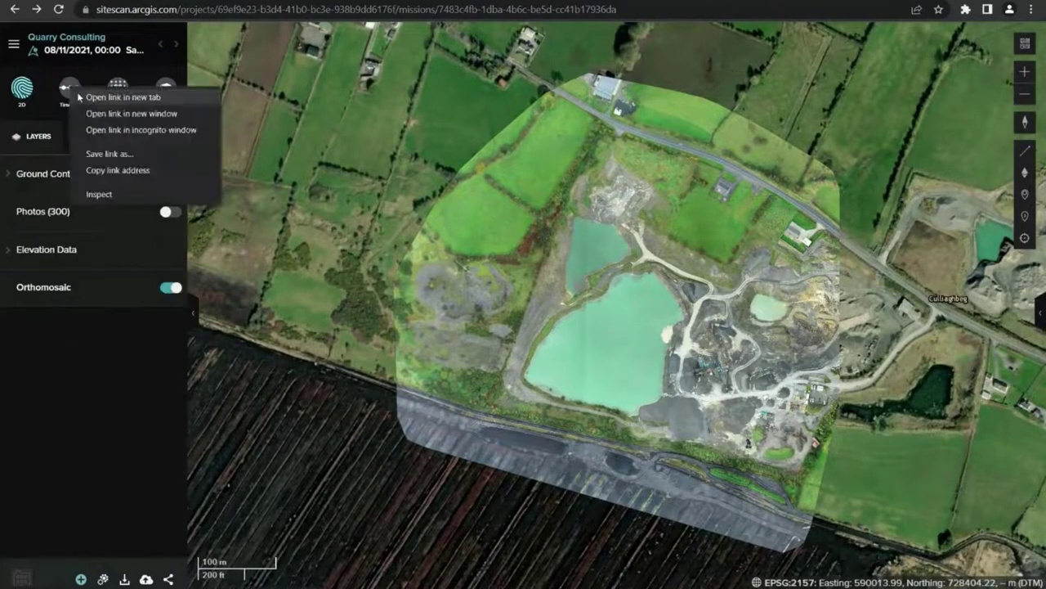
pyautogui.click(79, 98)
pyautogui.click(80, 98)
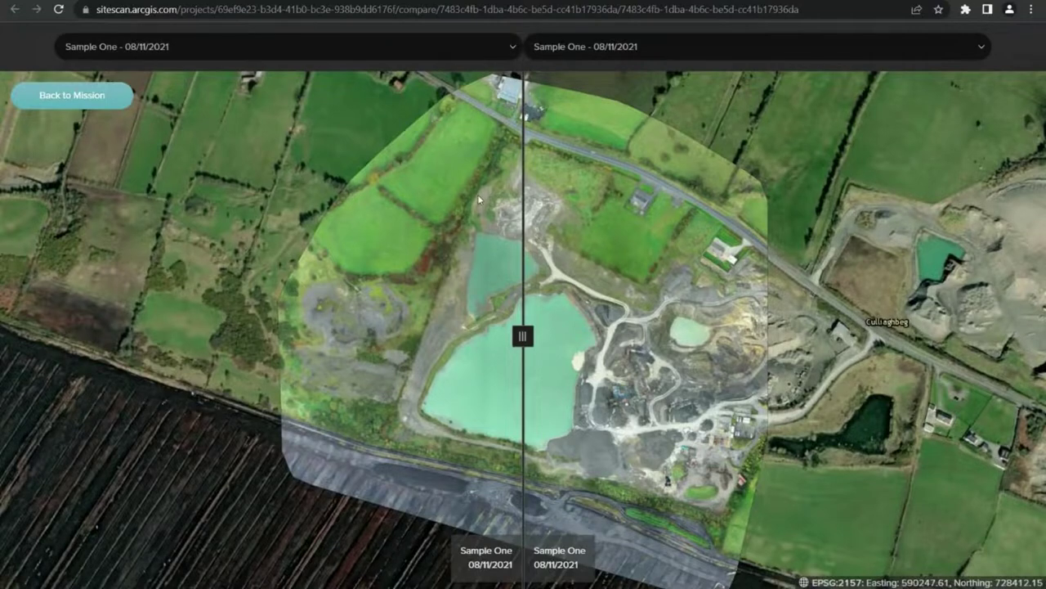
pyautogui.moveTo(524, 335)
pyautogui.mouseDown()
pyautogui.moveTo(584, 336)
pyautogui.moveTo(406, 333)
pyautogui.moveTo(521, 335)
pyautogui.mouseUp()
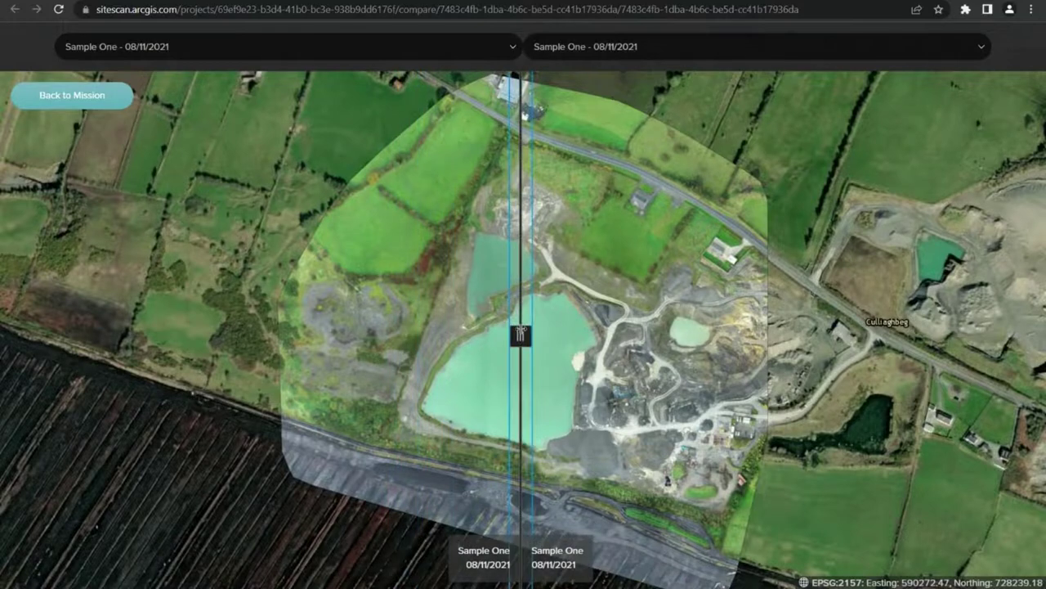
pyautogui.click(652, 47)
pyautogui.click(655, 74)
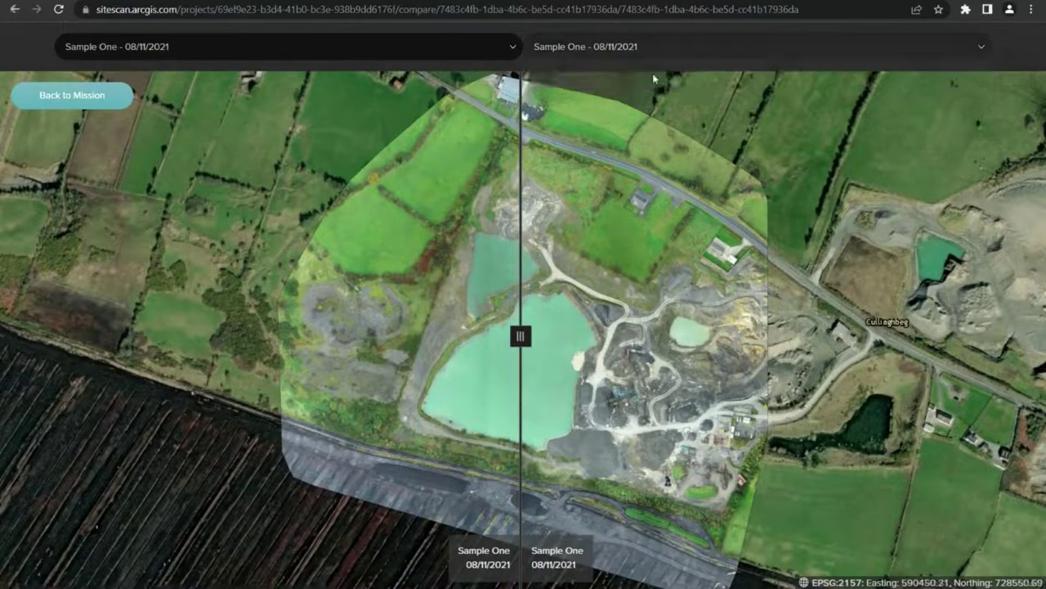
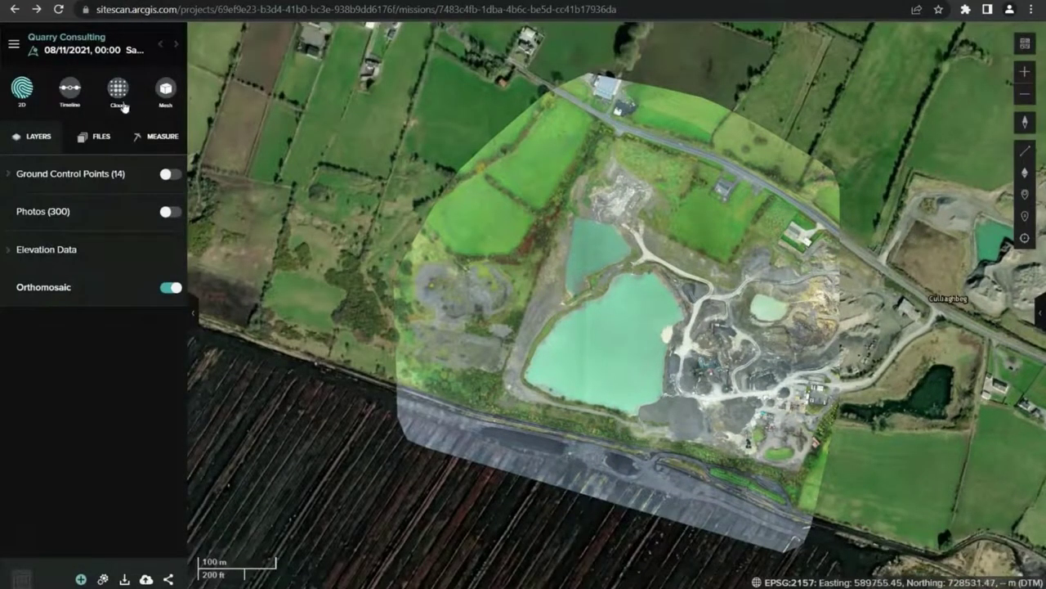
# - Switch the Quarry Consulting survey to the 3-D point cloud view
pyautogui.rightClick(125, 98)
pyautogui.press('Escape')
pyautogui.click(118, 89)
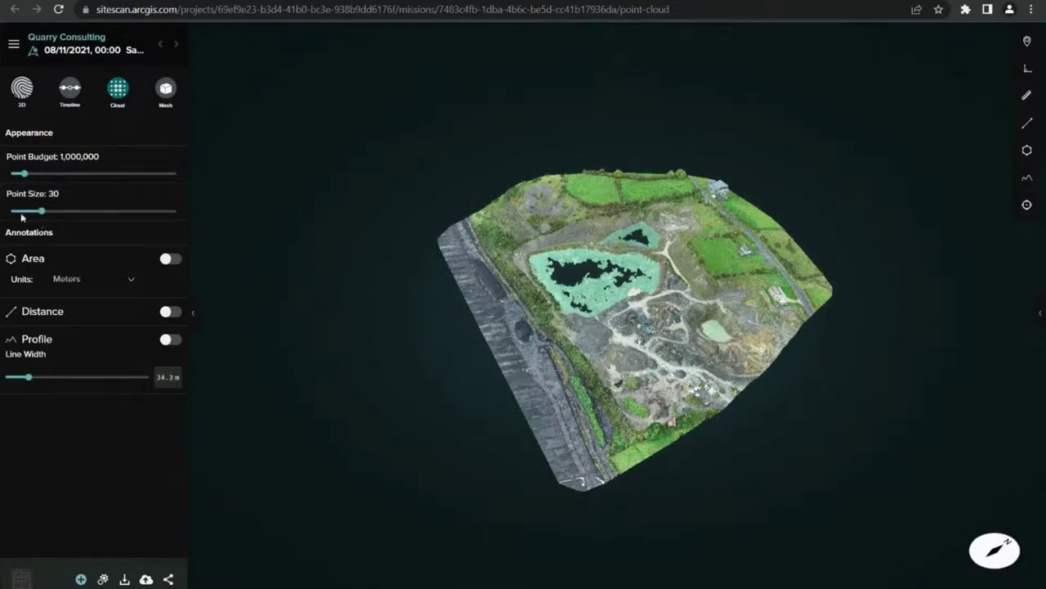
# - Orbit and zoom the point cloud in close around the quarry pond
pyautogui.moveTo(762, 271); pyautogui.dragTo(666, 369)
pyautogui.scroll(5, 675, 382)
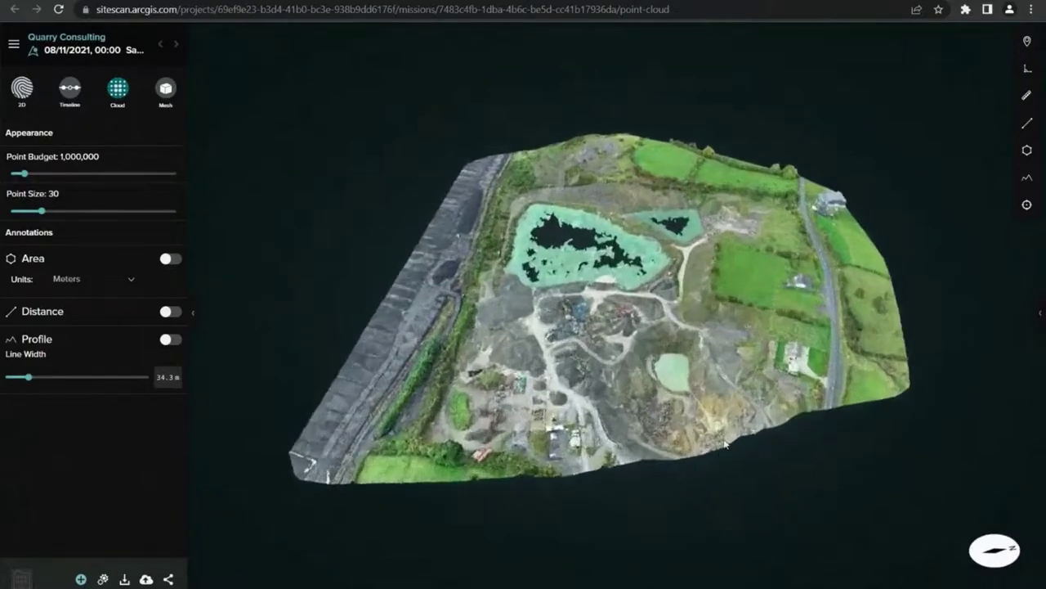
pyautogui.scroll(10, 730, 446)
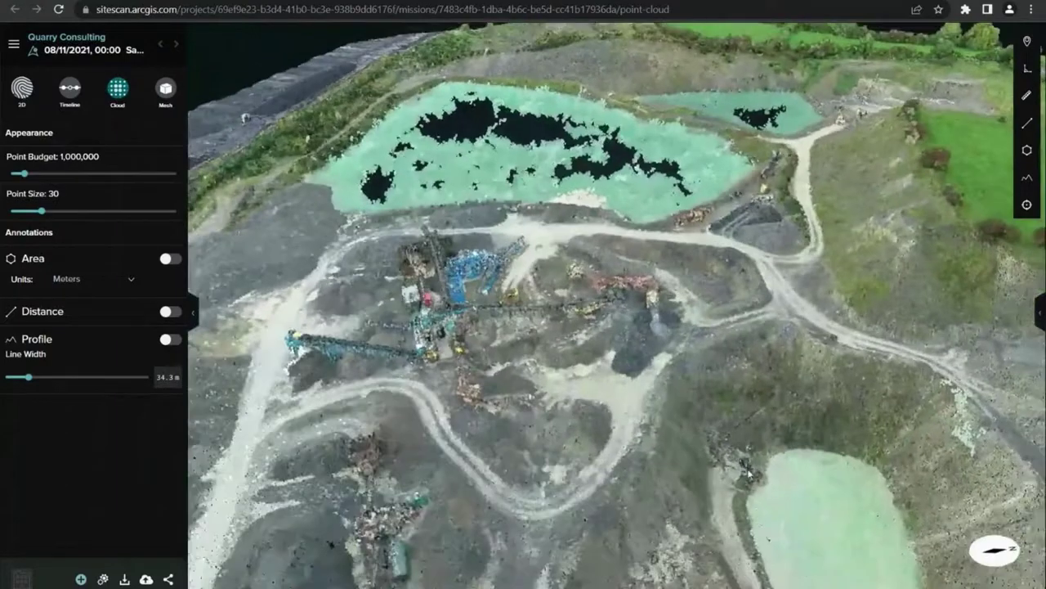
pyautogui.scroll(-10, 730, 446)
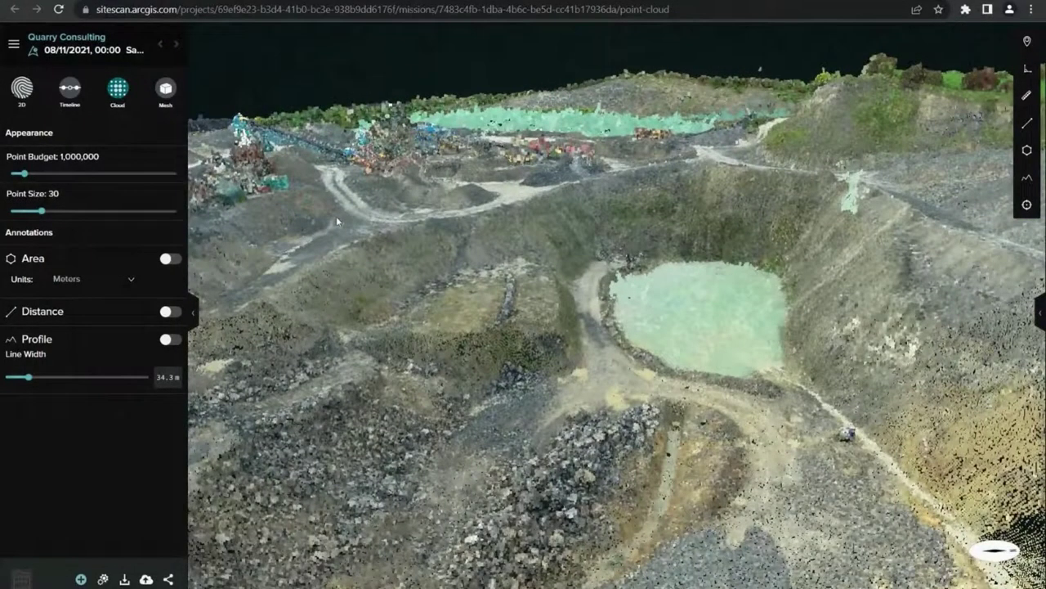
pyautogui.click(170, 259)
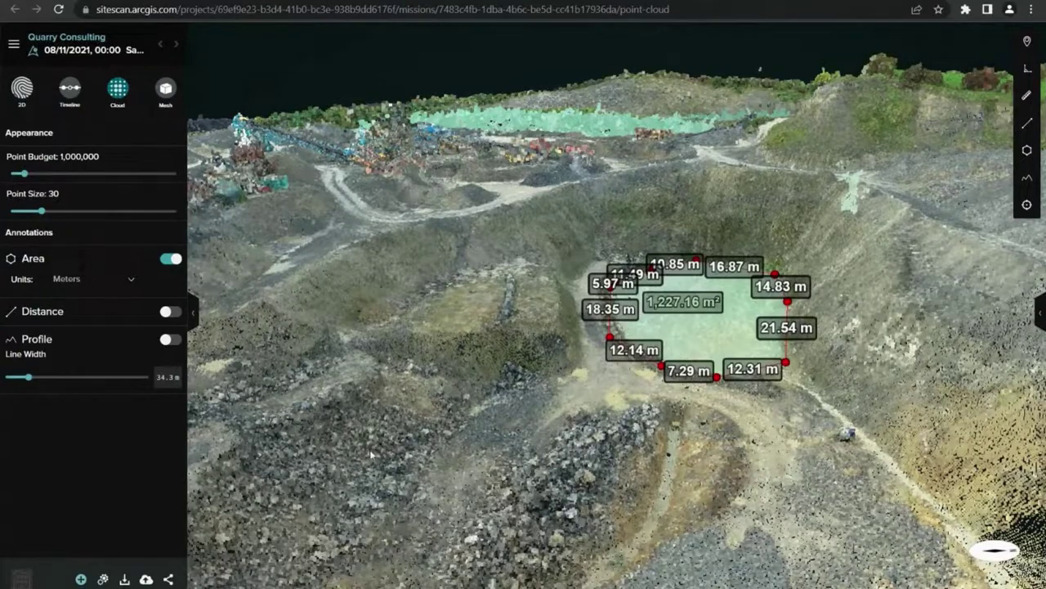
pyautogui.scroll(3, 375, 455)
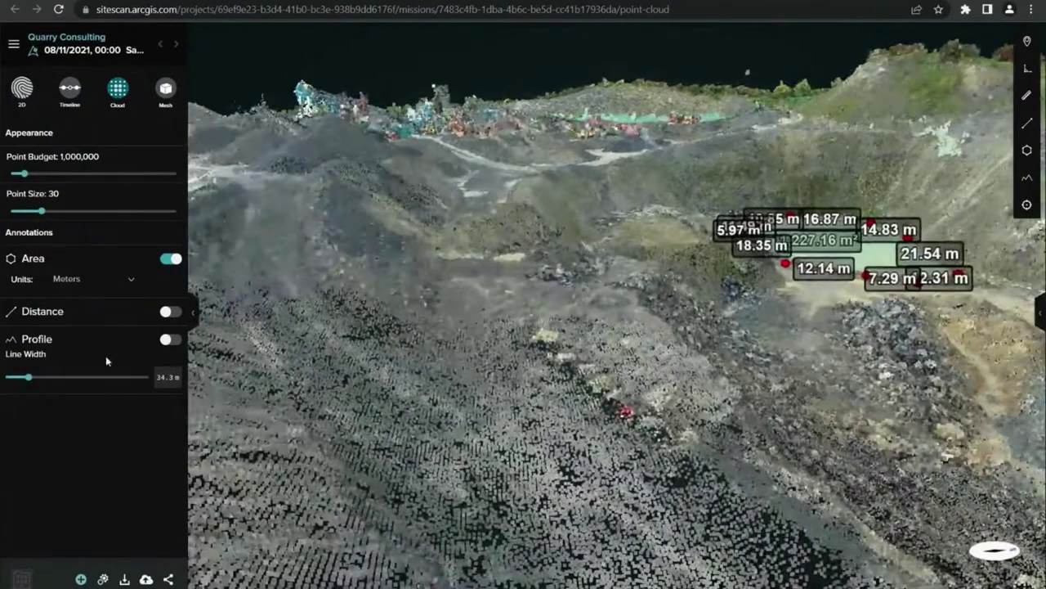
pyautogui.click(170, 260)
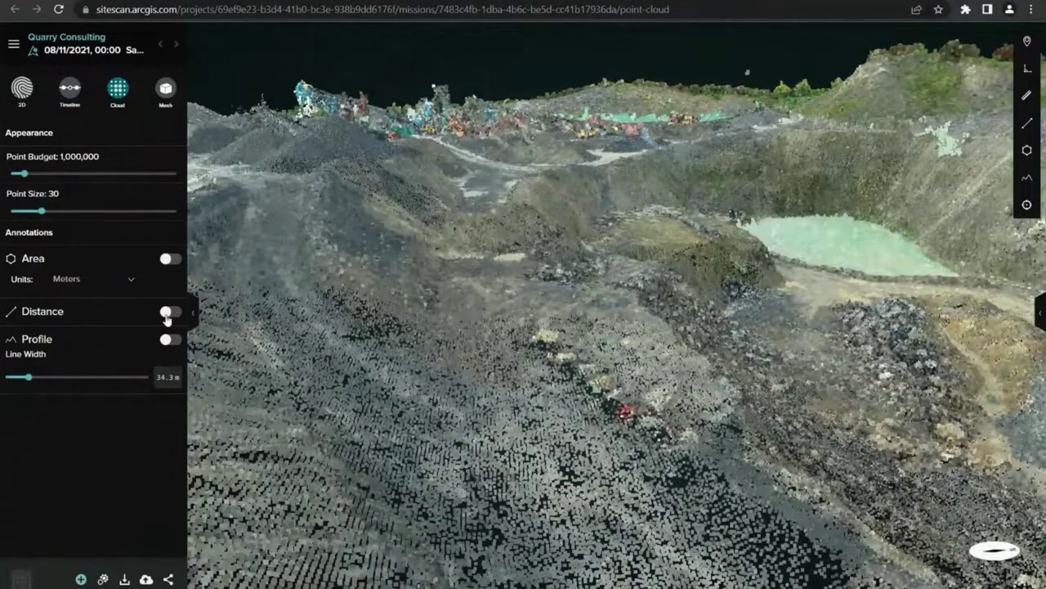
pyautogui.click(167, 315)
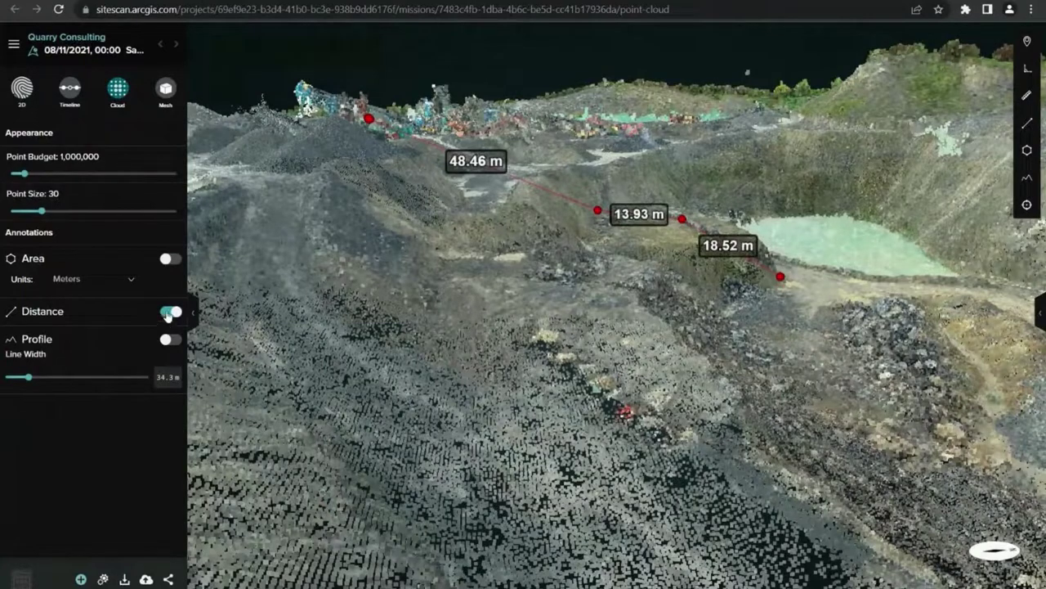
pyautogui.click(168, 314)
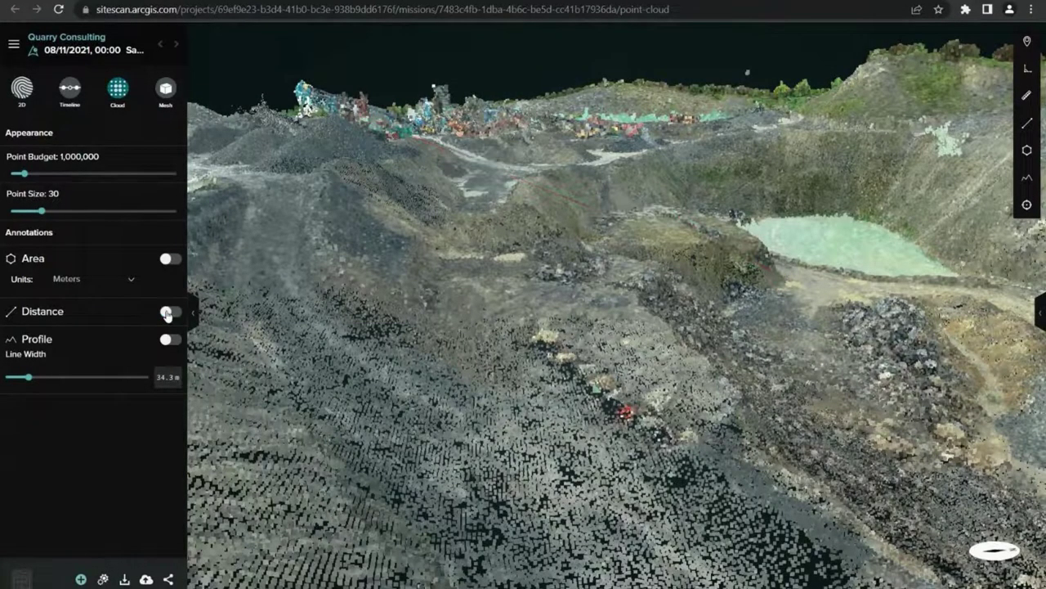
pyautogui.scroll(-5, 525, 361)
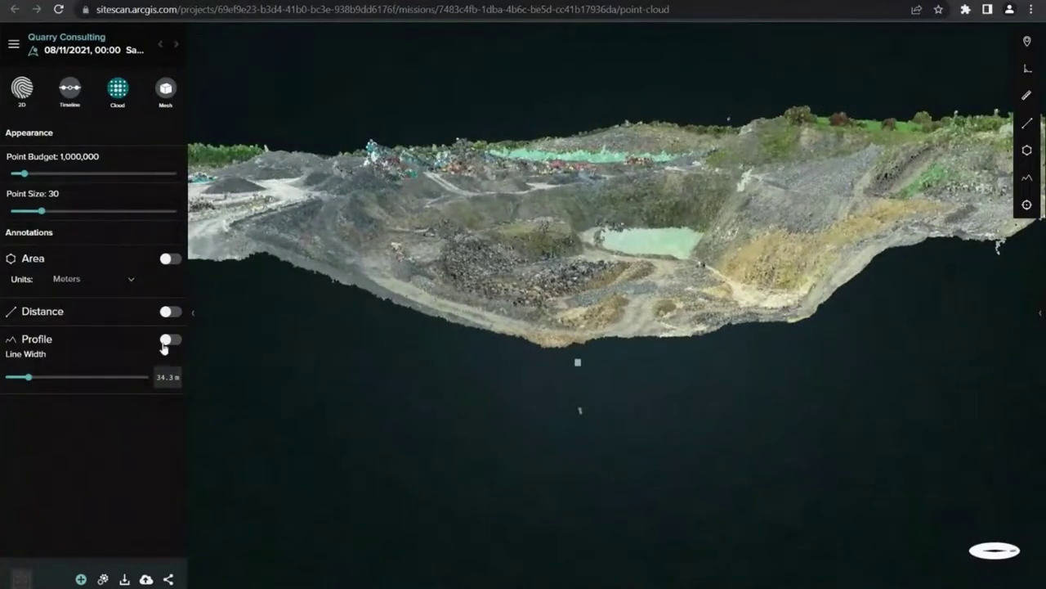
# - Show a height profile across the quarry pit, then switch to the integrated mesh at 75 m offset
pyautogui.click(166, 340)
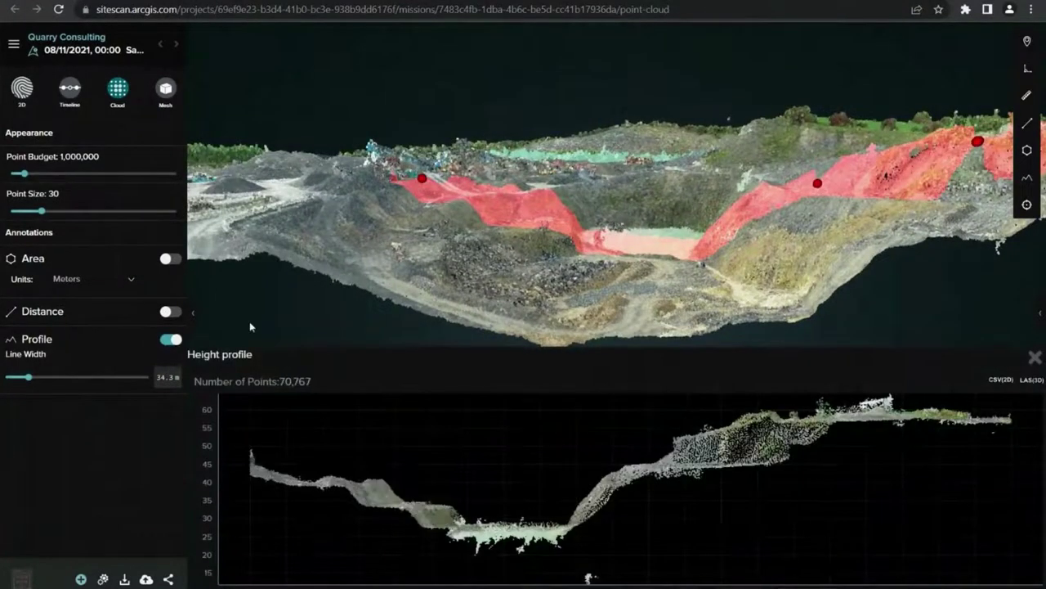
pyautogui.moveTo(368, 480)
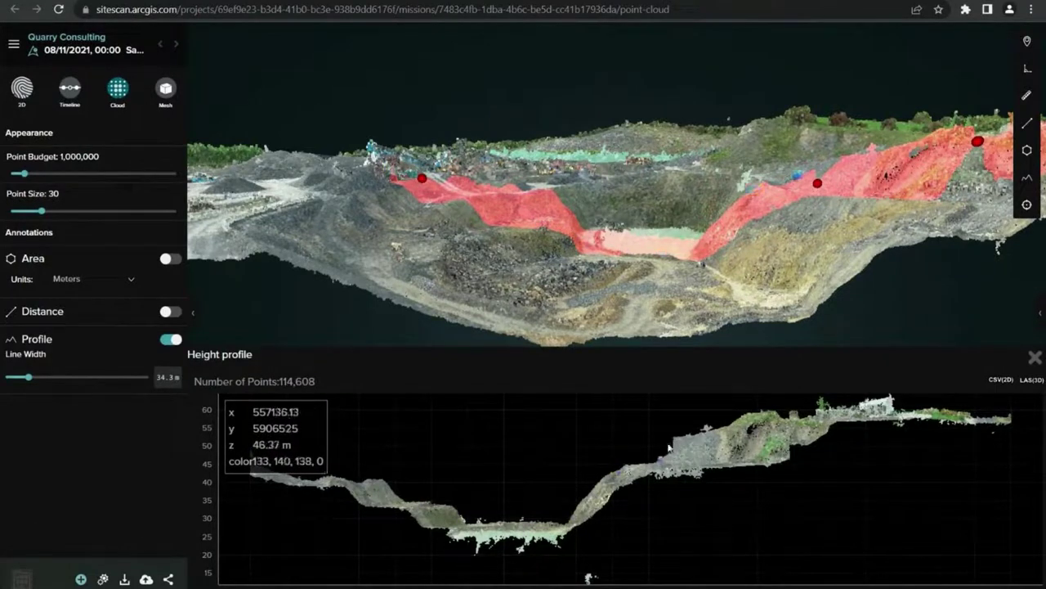
pyautogui.moveTo(752, 518); pyautogui.dragTo(776, 521)
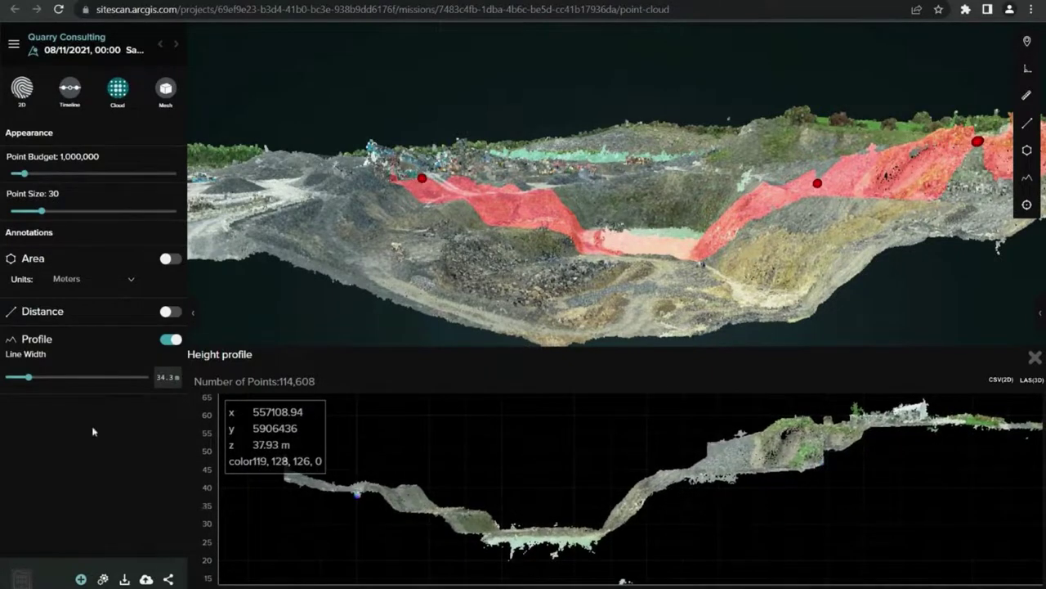
pyautogui.click(166, 90)
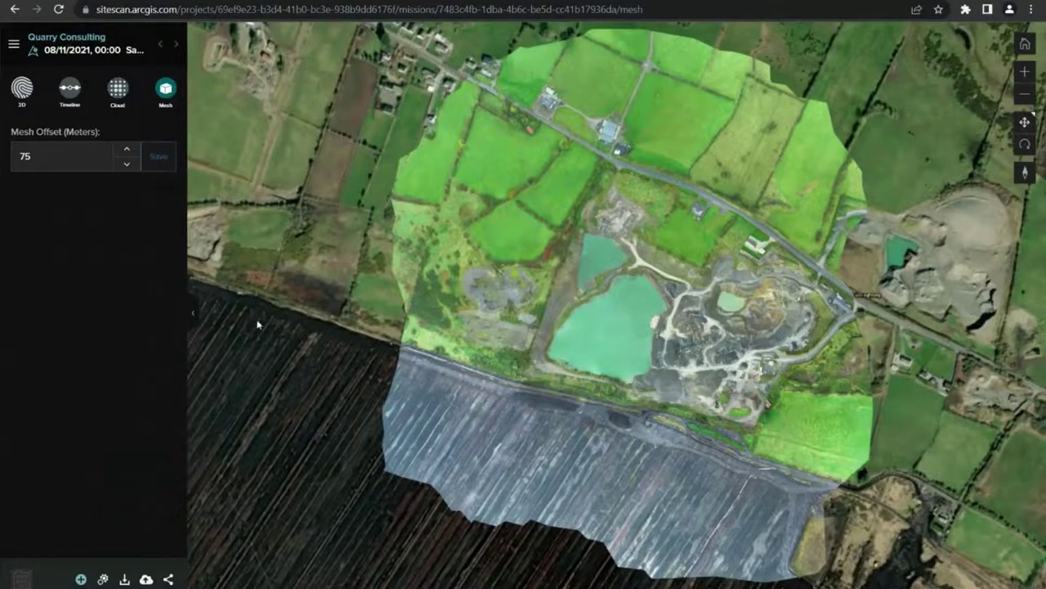
# - Orbit, tilt and zoom the quarry mesh into a low perspective reaching the horizon
pyautogui.click(1024, 146)
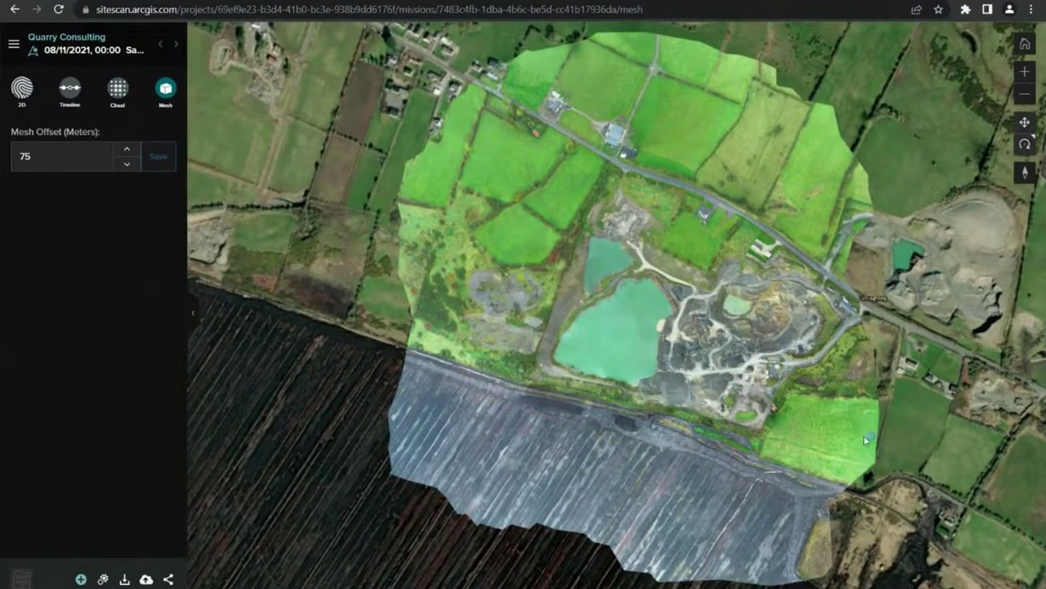
pyautogui.moveTo(865, 445)
pyautogui.mouseDown()
pyautogui.moveTo(712, 318)
pyautogui.moveTo(684, 215)
pyautogui.moveTo(626, 241)
pyautogui.moveTo(747, 375)
pyautogui.moveTo(744, 396)
pyautogui.moveTo(771, 390)
pyautogui.moveTo(849, 447)
pyautogui.mouseUp()
pyautogui.scroll(10, 746, 375)
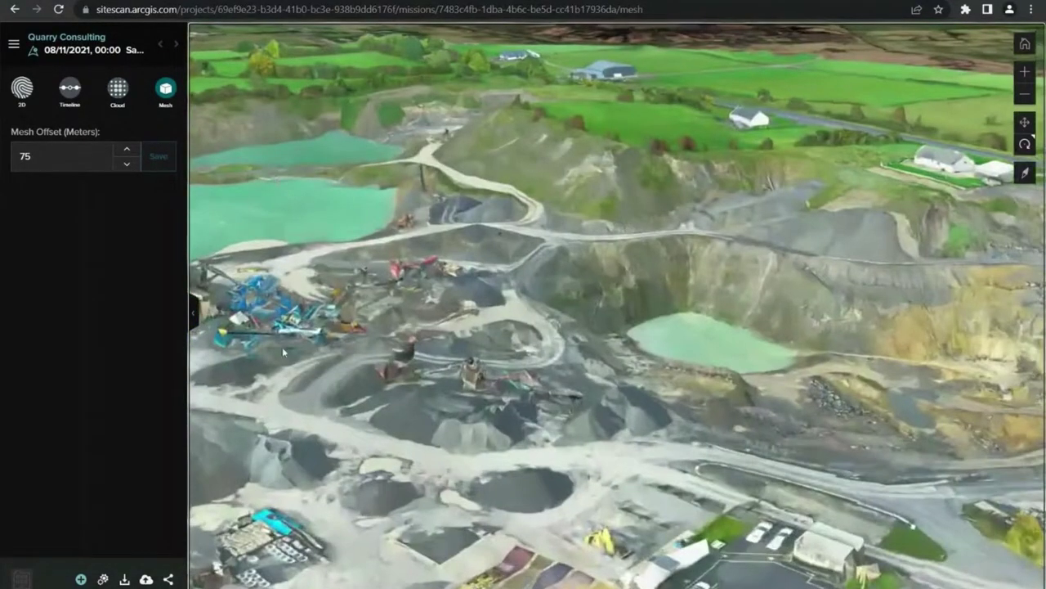
pyautogui.moveTo(282, 346); pyautogui.dragTo(539, 372)
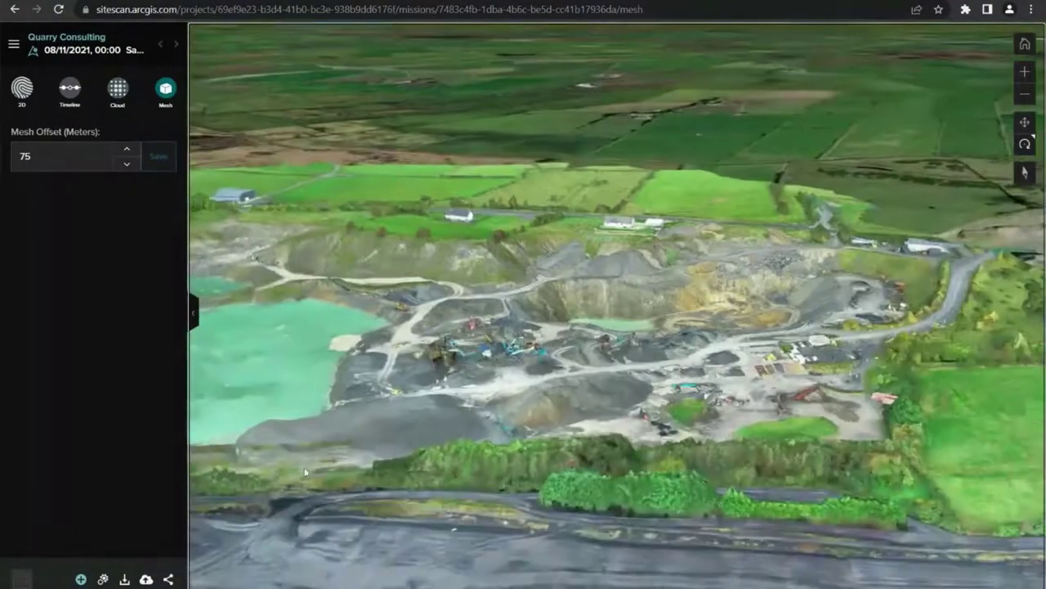
pyautogui.scroll(-5, 292, 442)
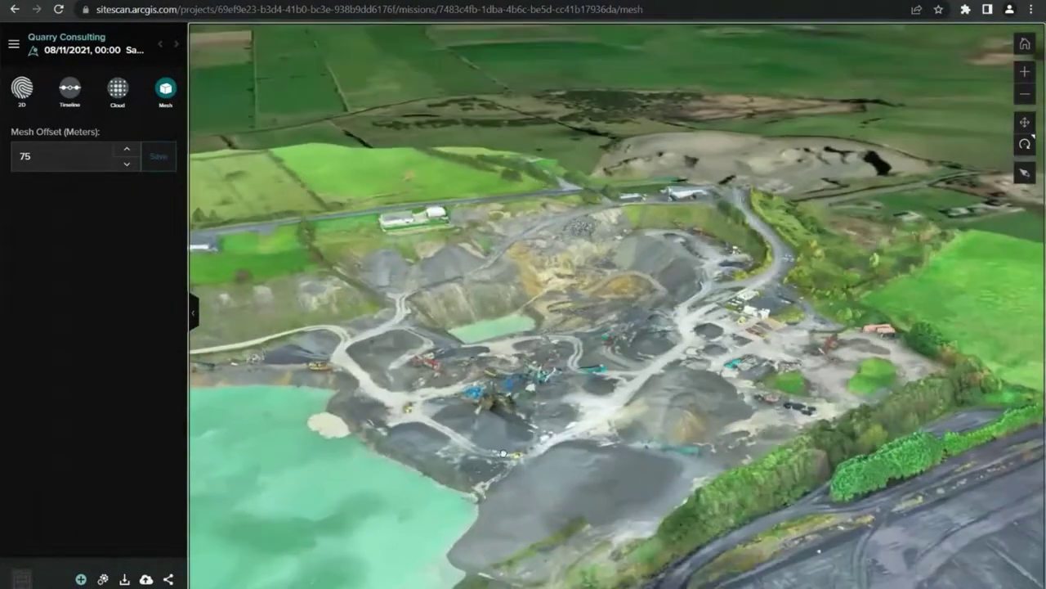
pyautogui.moveTo(607, 351); pyautogui.dragTo(607, 435)
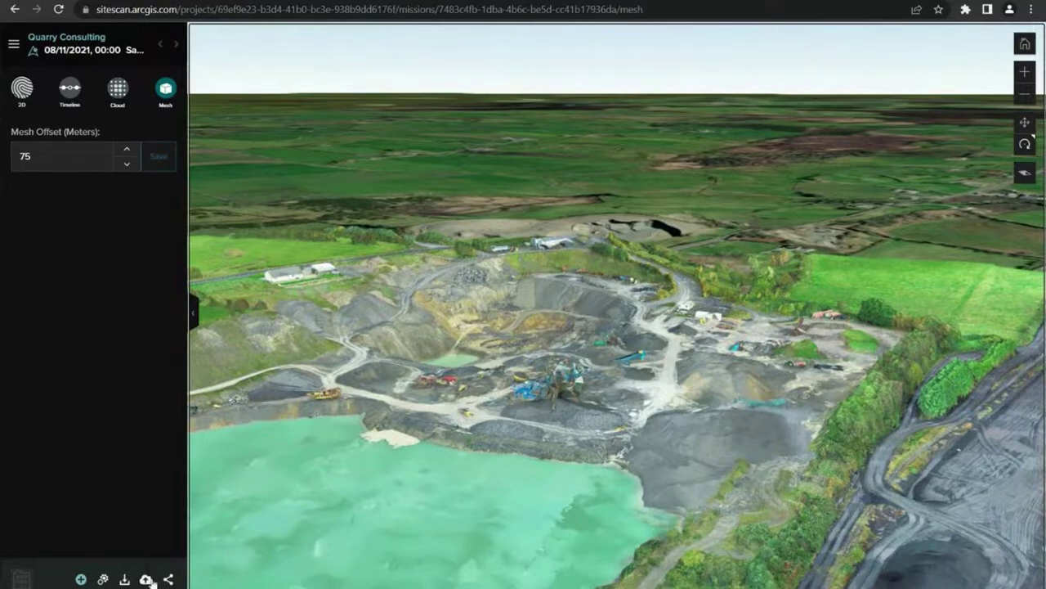
# - Open the Share to ArcGIS Online form and sign in with the account username and password
pyautogui.click(147, 578)
pyautogui.click(151, 578)
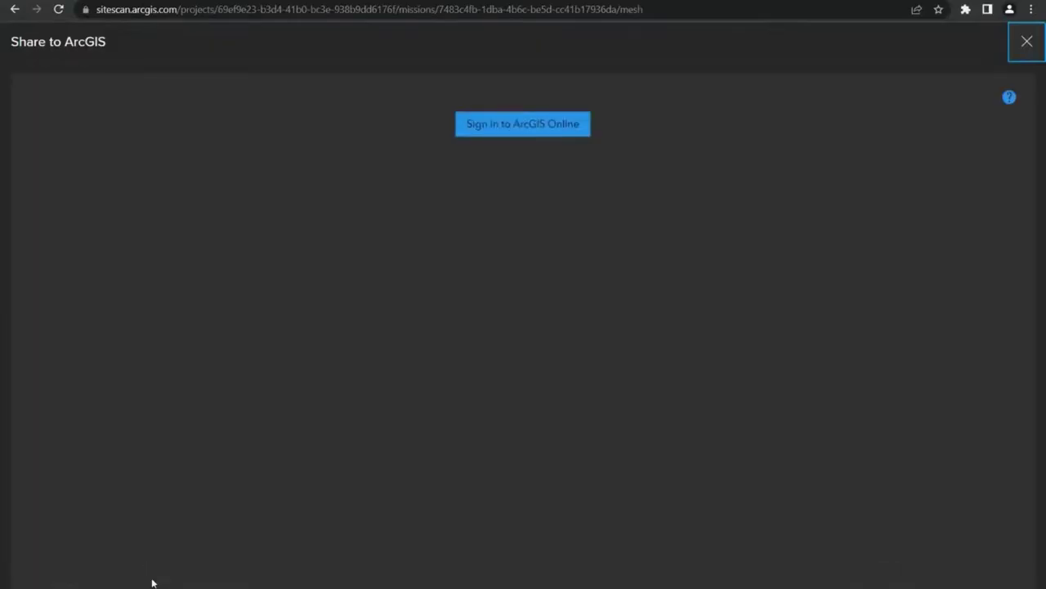
pyautogui.click(495, 124)
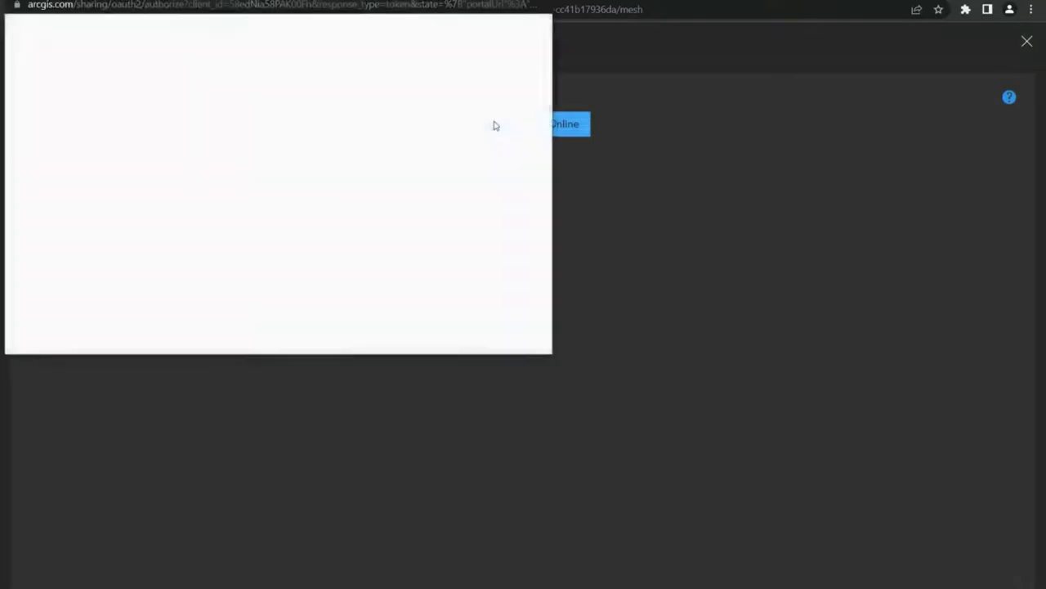
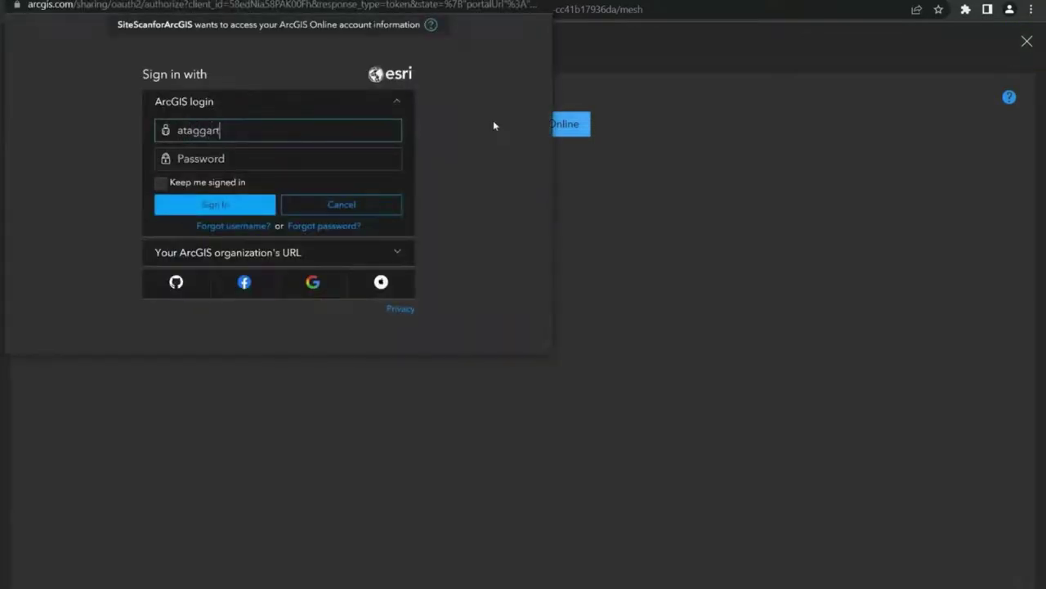
pyautogui.press('Tab')
pyautogui.write('*****')
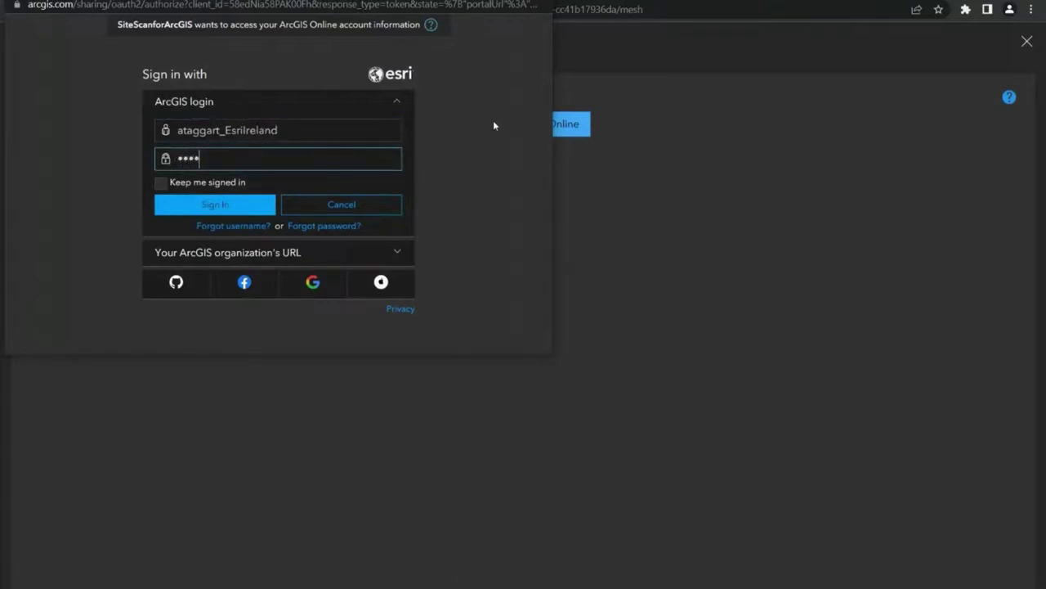
pyautogui.write('****')
pyautogui.press('Return')
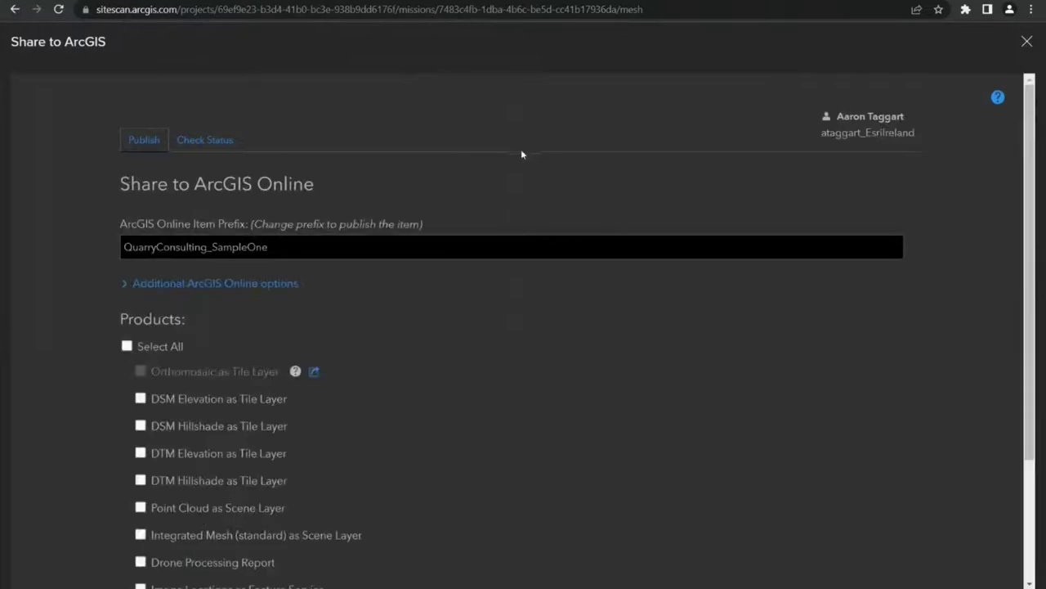
# - Tick Integrated Mesh (standard) as Scene Layer in the Products list for publishing
pyautogui.scroll(-1, 82, 294)
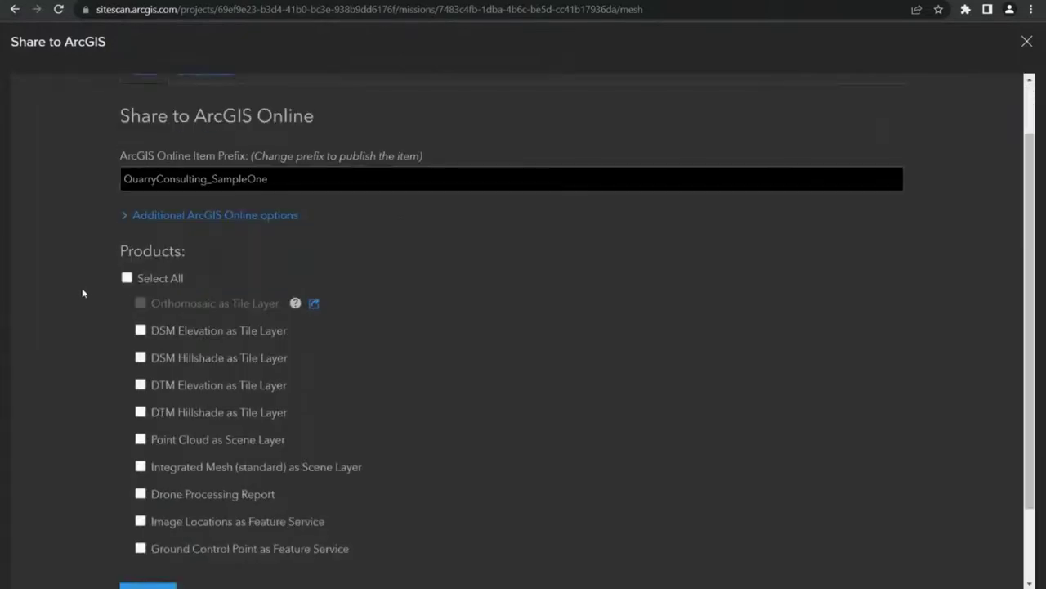
pyautogui.scroll(1, 822, 203)
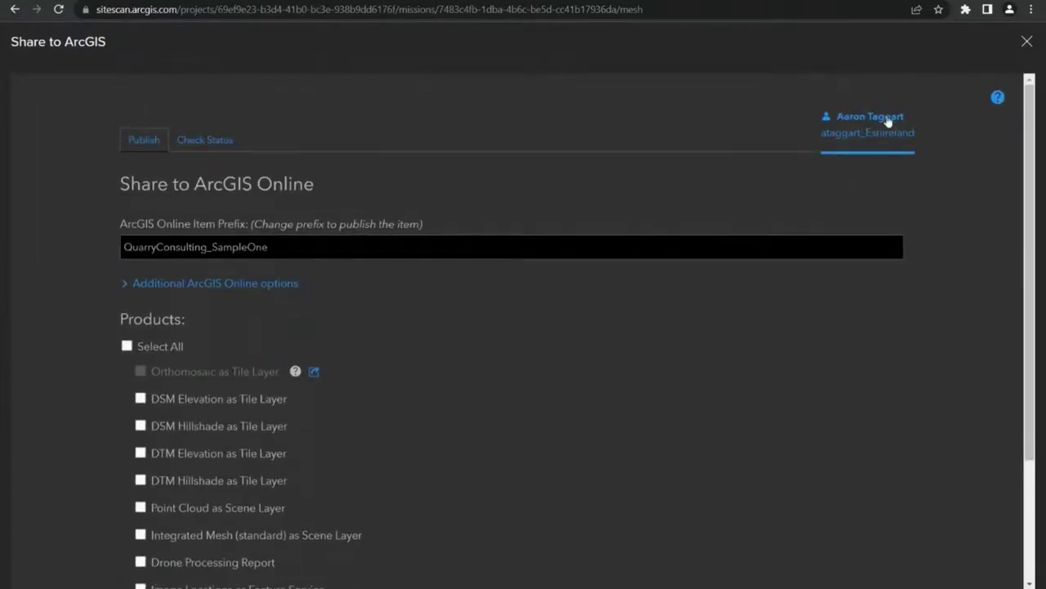
pyautogui.scroll(-1, 74, 234)
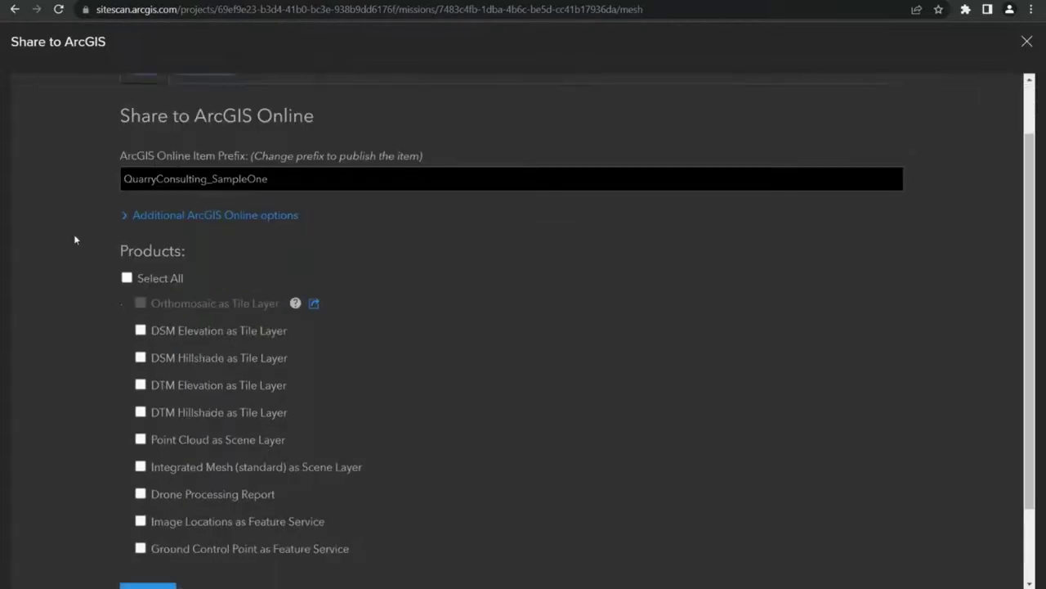
pyautogui.scroll(-1, 74, 238)
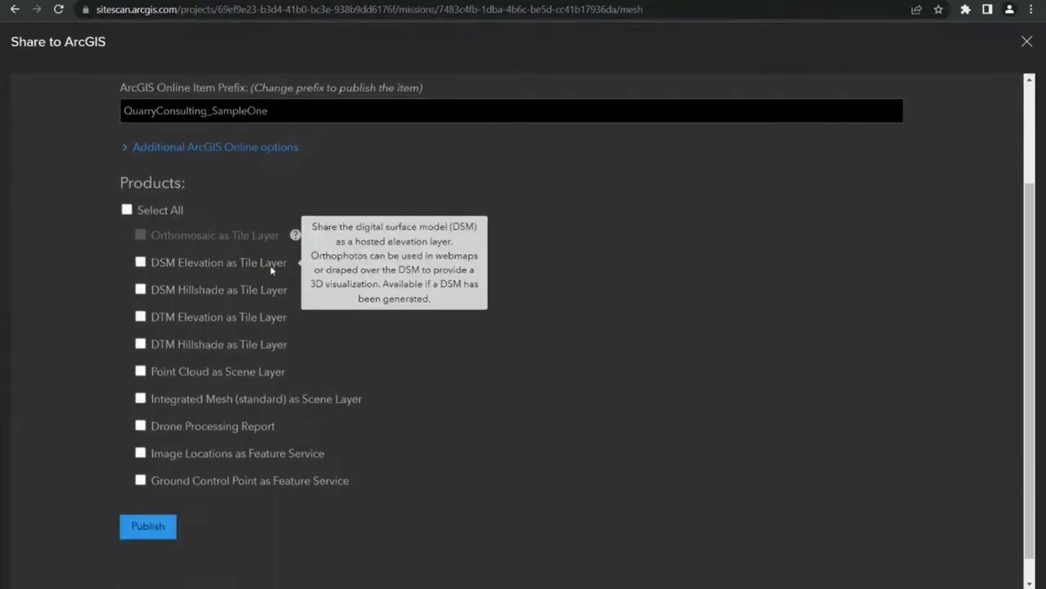
pyautogui.moveTo(271, 377)
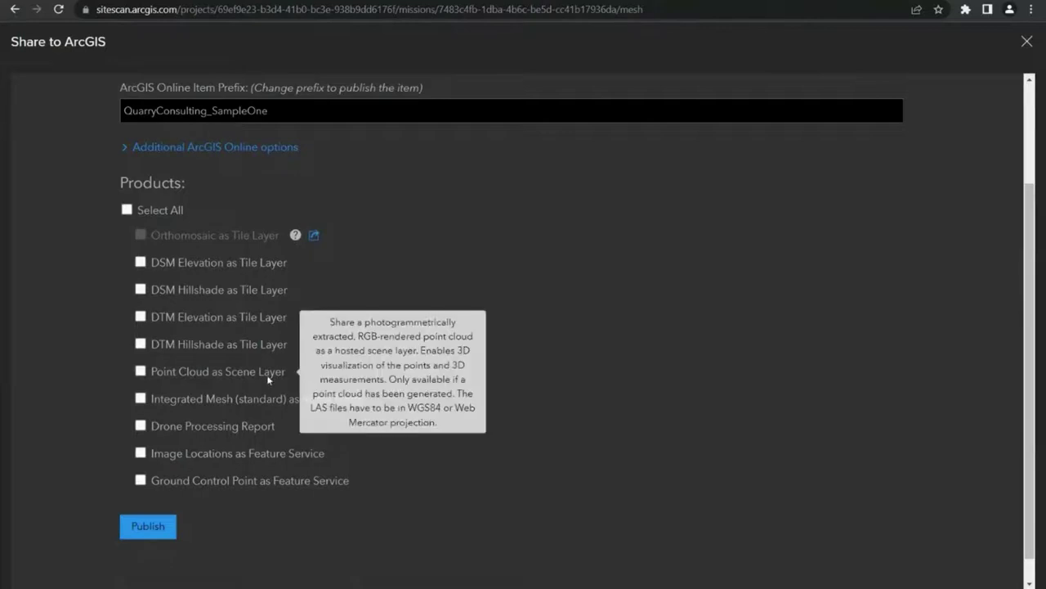
pyautogui.moveTo(287, 399)
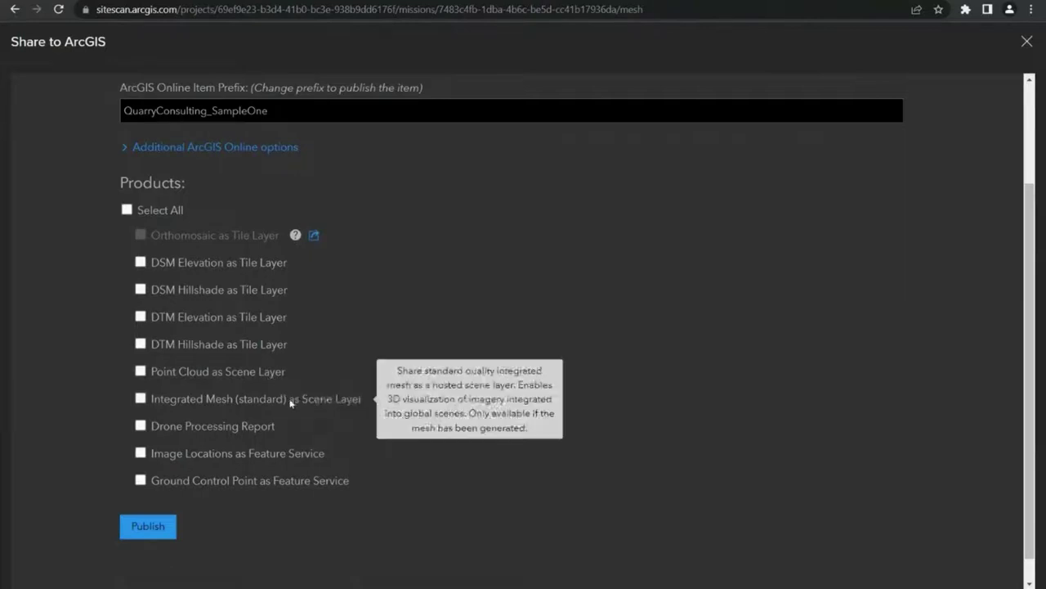
pyautogui.click(141, 398)
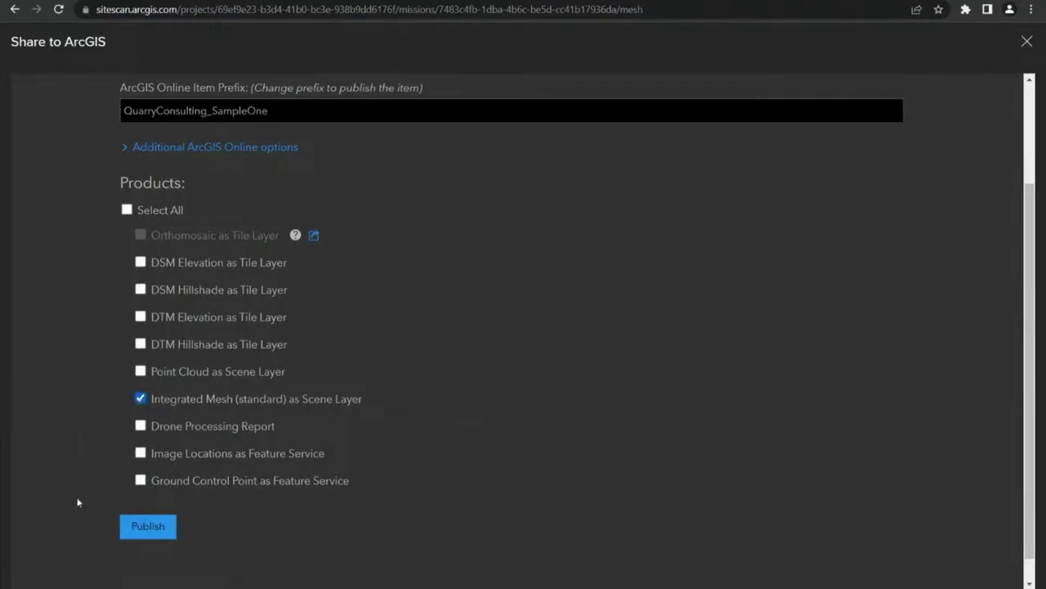